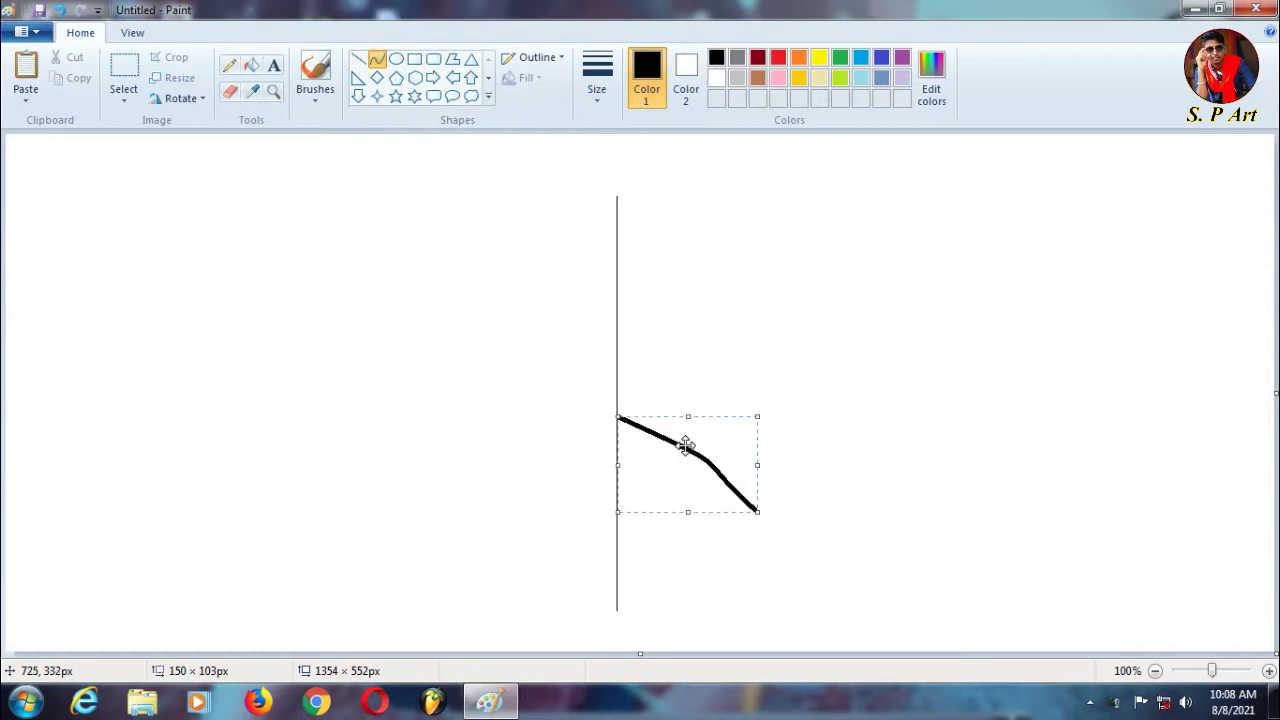
Step: Undo the badly bent curve and redraw the lower wing's upper edge as a thick black arc starting at the vertical line
key("ctrl+z")
left_click_drag(617, 414, 750, 508)
left_click_drag(655, 445, 690, 420)
left_click(738, 463)
left_click(737, 462)
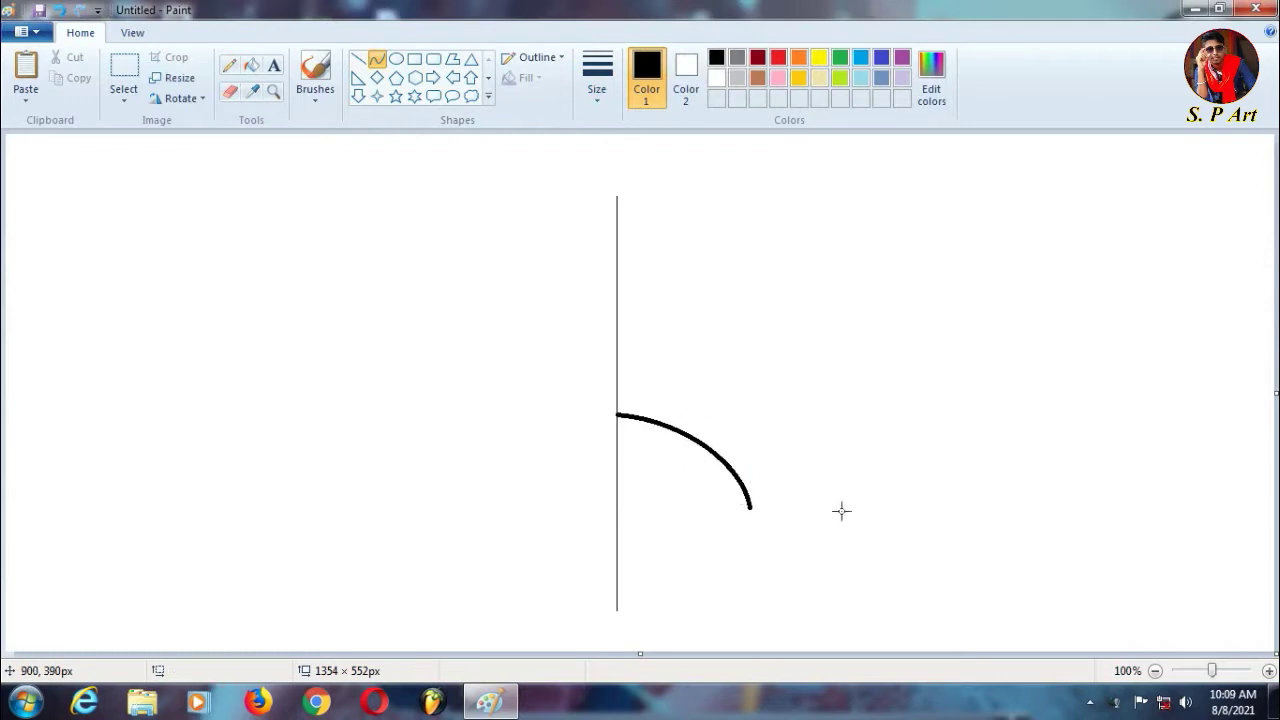
Step: Draw the lower wing's inner edge curving down from the vertical line and its rounded bottom edge up to the outer tip
left_click_drag(616, 467, 653, 561)
mouse_move(634, 491)
left_mouse_down()
mouse_move(630, 535)
mouse_move(655, 562)
mouse_move(745, 511)
left_mouse_up()
left_click(805, 566)
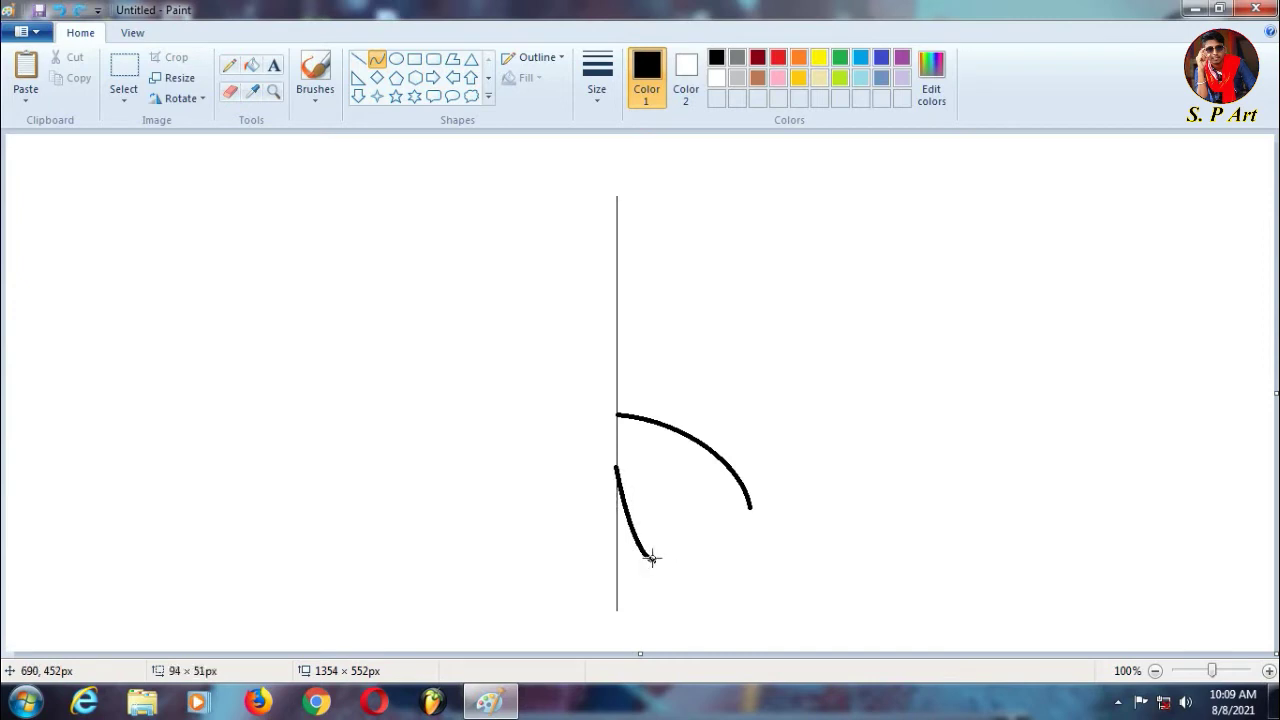
mouse_move(651, 558)
left_mouse_down()
mouse_move(750, 508)
mouse_move(674, 563)
mouse_move(717, 560)
left_mouse_up()
left_click(803, 532)
Step: Draw the upper wing's top edge as a thick curve about 216 × 129 px, rising from the vertical line
mouse_move(820, 254)
left_mouse_down()
mouse_move(617, 367)
mouse_move(666, 315)
left_mouse_up()
key("ctrl+z")
left_click_drag(617, 369, 820, 248)
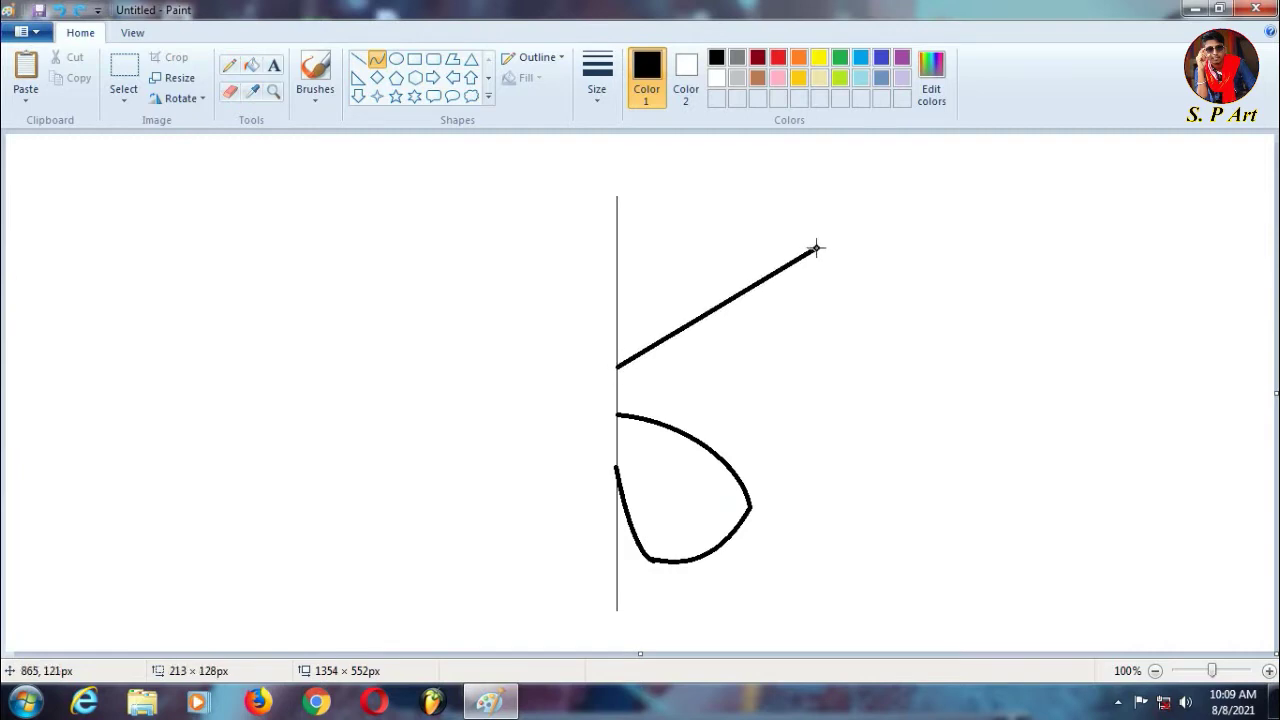
mouse_move(749, 286)
left_mouse_down()
mouse_move(723, 274)
mouse_move(724, 250)
left_mouse_up()
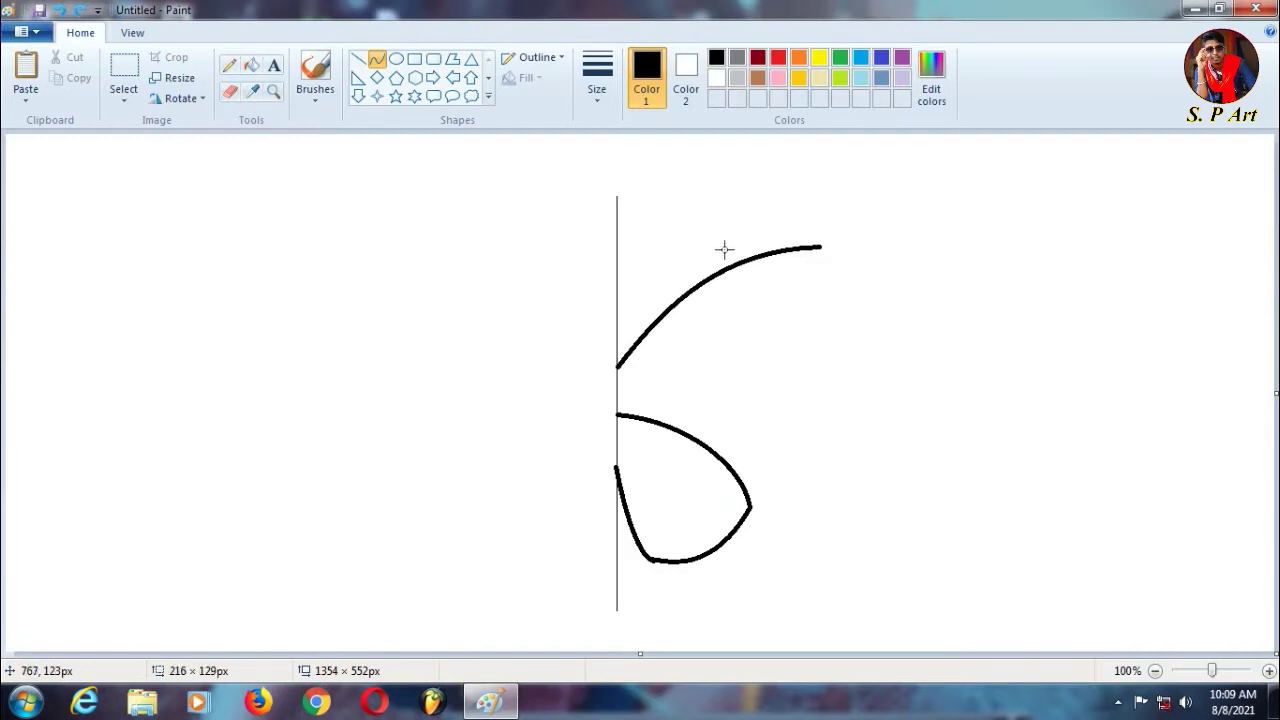
left_click(906, 277)
Step: Draw the upper wing's outer edge as a thick curve from its tip down to the lower wing's upper edge
mouse_move(823, 246)
left_mouse_down()
mouse_move(710, 447)
mouse_move(822, 246)
left_mouse_up()
key("ctrl+z")
left_click_drag(818, 285, 793, 379)
left_click(748, 397)
key("ctrl+z")
left_click_drag(707, 446, 820, 366)
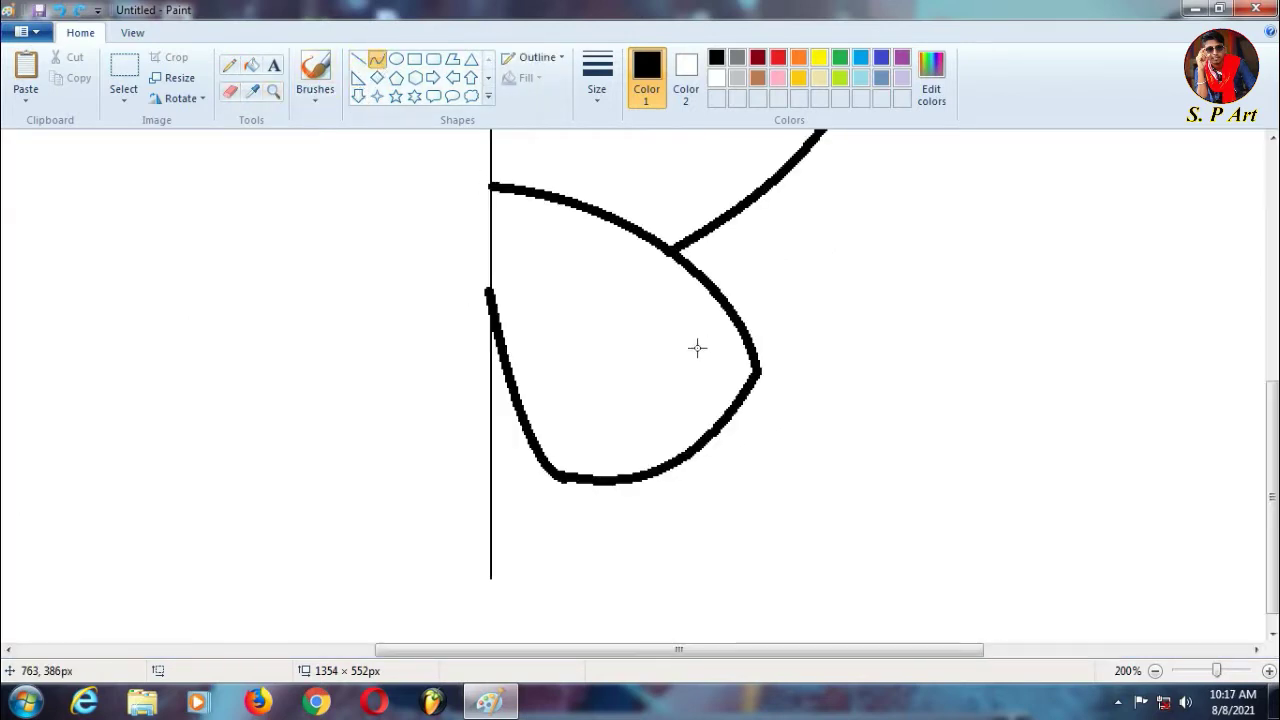
Step: Set the thinnest line size and draw a curved vein about 109 × 80 px just inside the lower wing's upper edge
left_click(597, 80)
left_click(613, 136)
left_click_drag(491, 200, 693, 347)
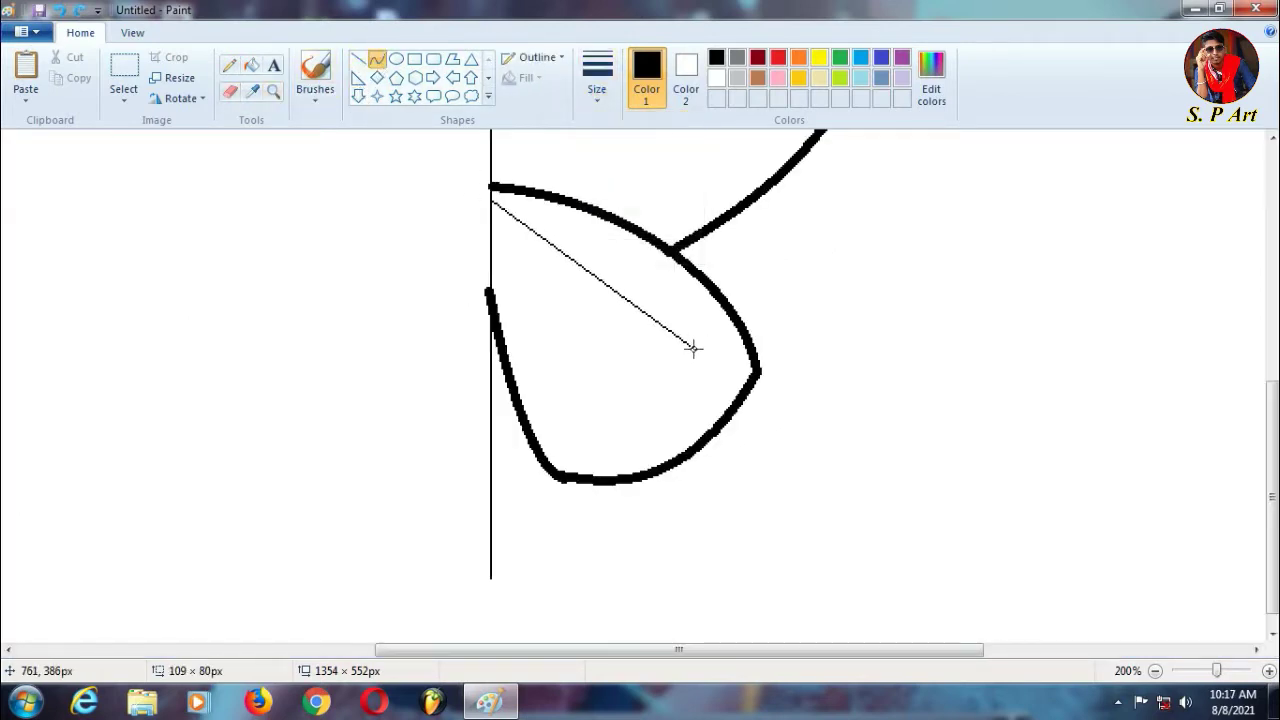
left_click_drag(543, 239, 651, 257)
left_click(651, 257)
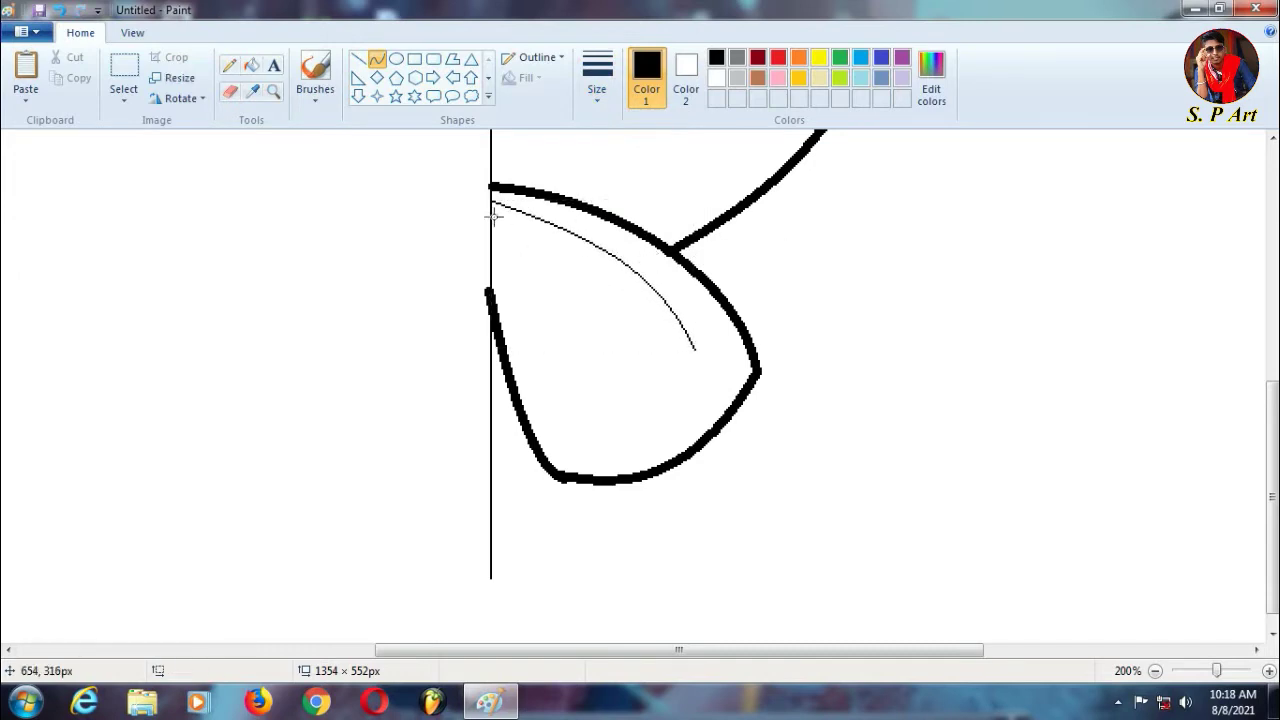
Step: Draw two more thin curved veins below the first one in the lower wing, the upper one about 95 × 87 px
left_click_drag(492, 216, 669, 376)
left_click_drag(580, 292, 624, 296)
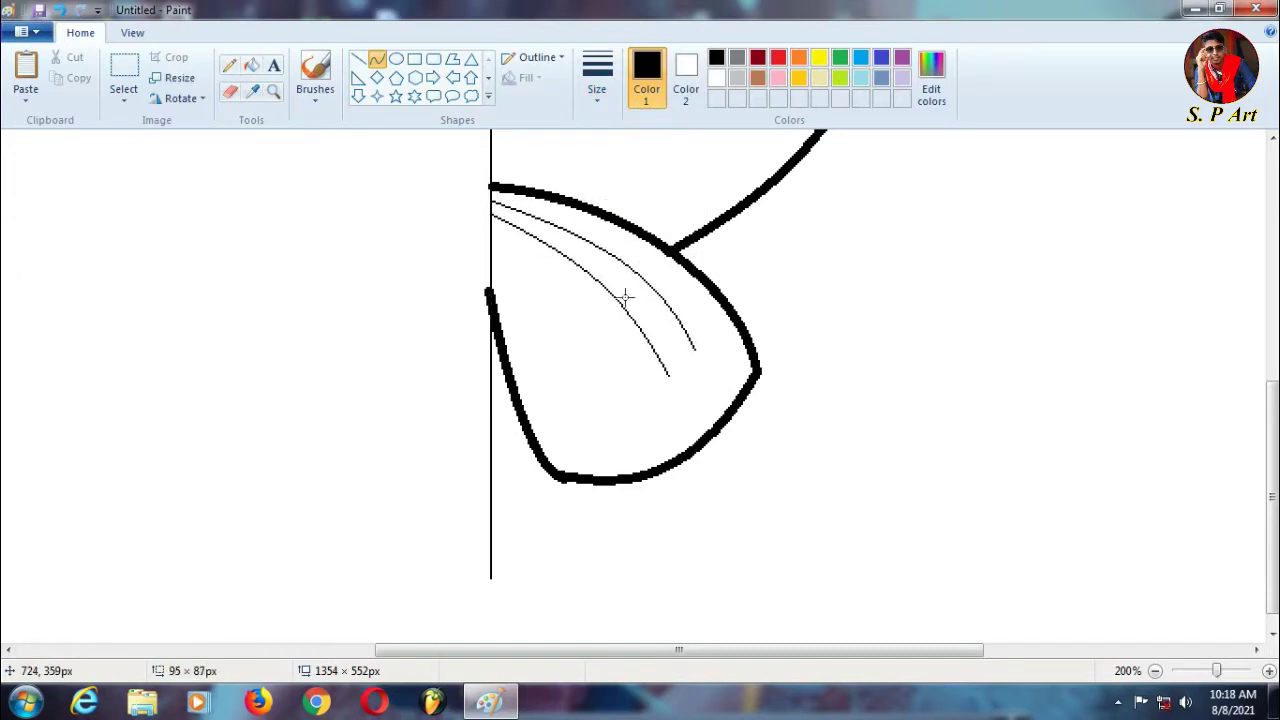
left_click(627, 298)
left_click(843, 277)
left_click_drag(492, 228, 656, 389)
mouse_move(574, 302)
left_mouse_down()
mouse_move(568, 264)
mouse_move(627, 311)
left_mouse_up()
left_click(627, 311)
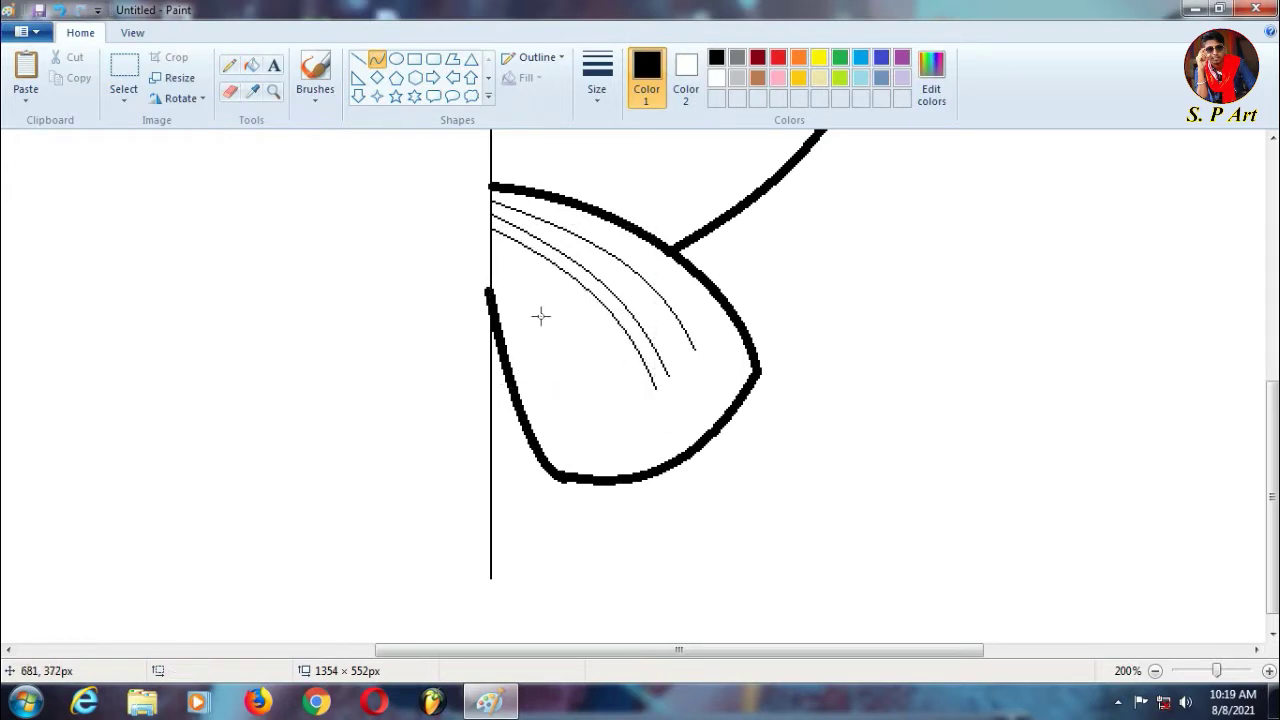
Step: Add two more thin curved veins in the lower wing, about 72 × 90 px and 60 × 89 px
left_click_drag(492, 242, 624, 406)
left_click_drag(530, 292, 586, 309)
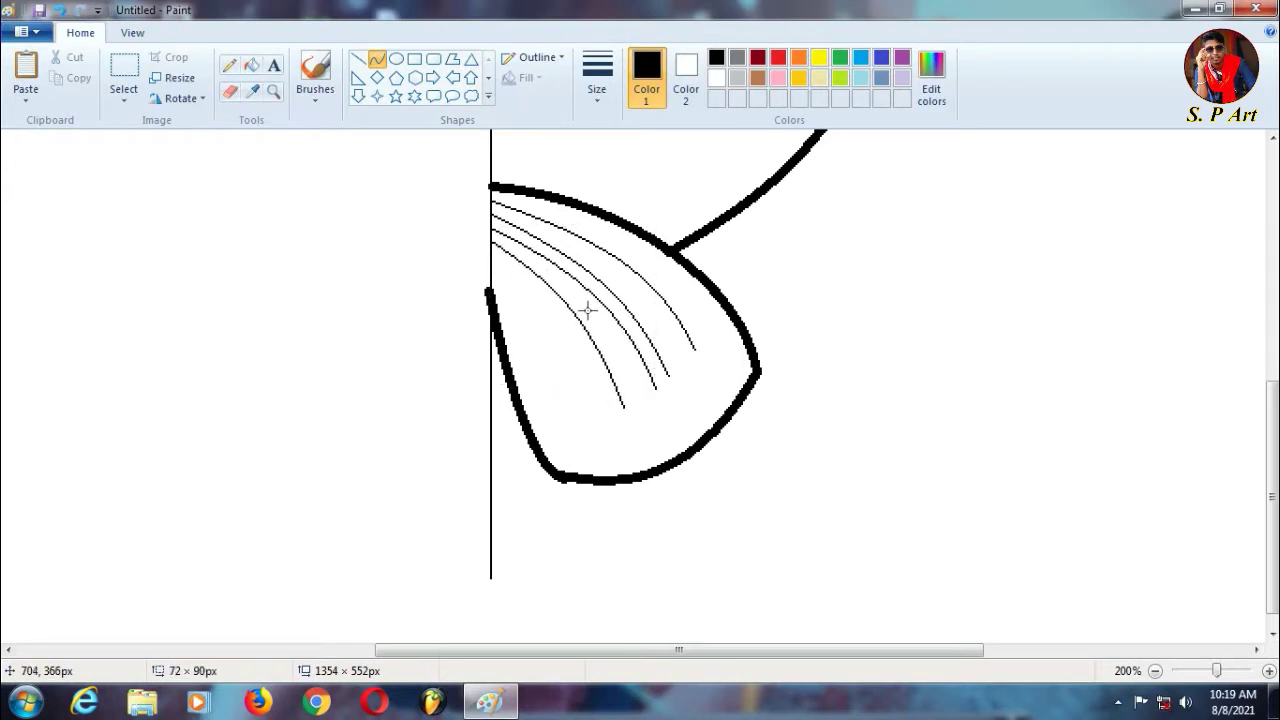
left_click(586, 309)
left_click_drag(491, 256, 603, 410)
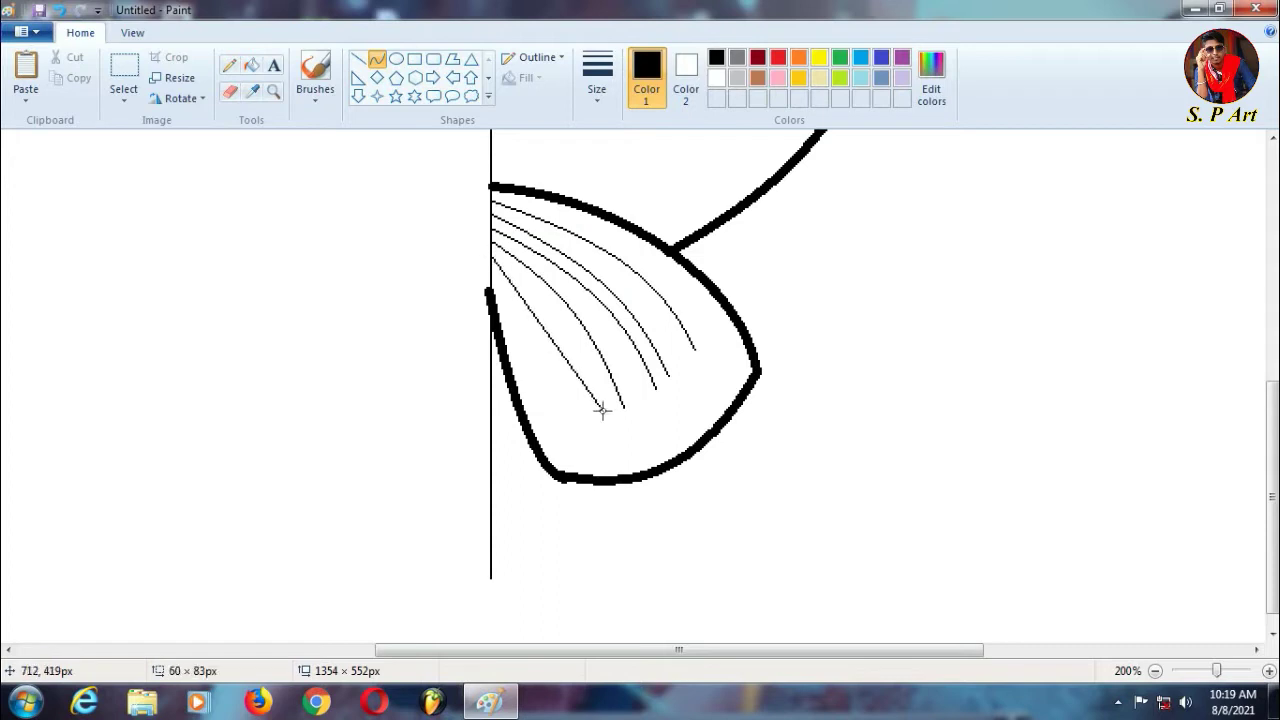
key("ctrl+z")
left_click_drag(491, 254, 601, 418)
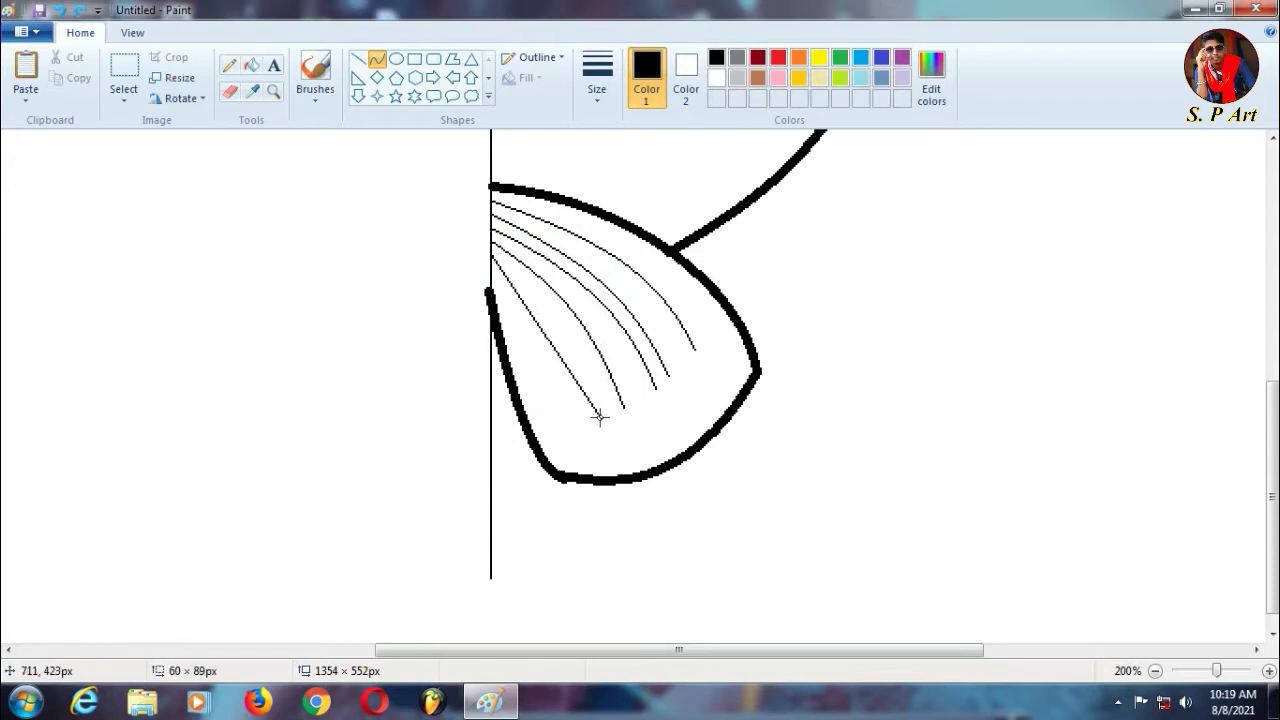
left_click_drag(530, 300, 585, 338)
left_click(585, 338)
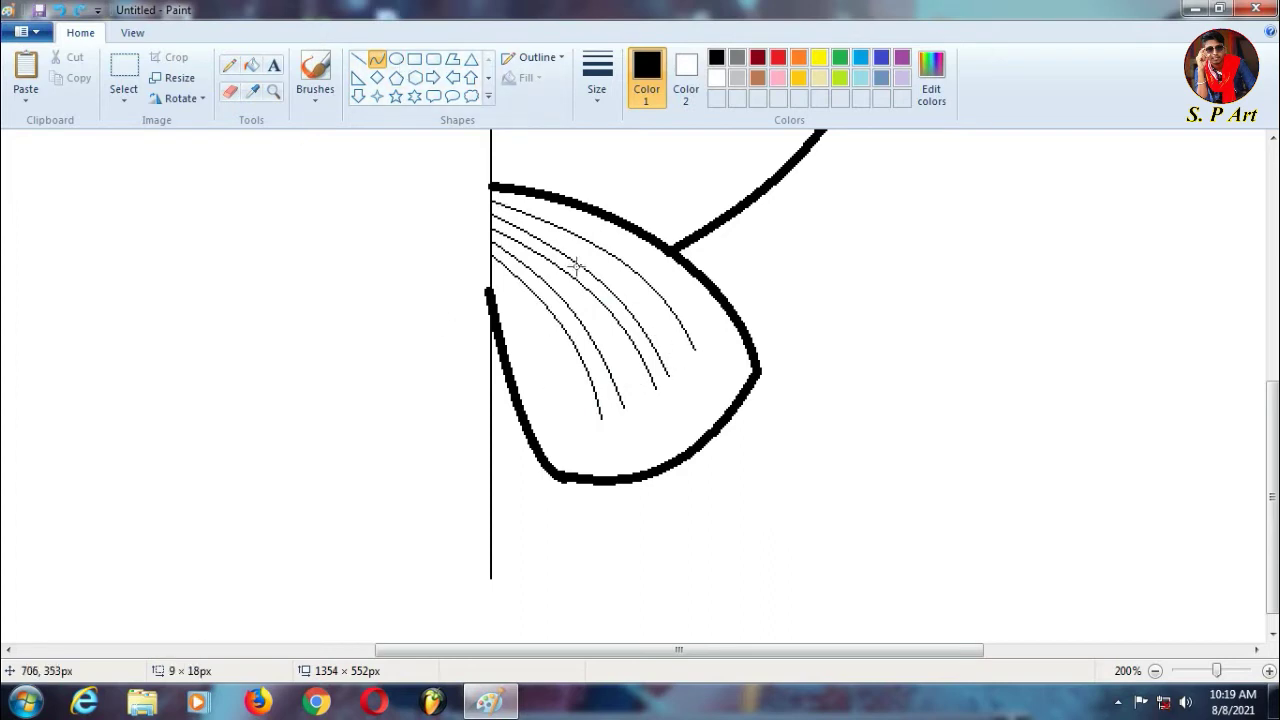
Step: Draw a thin ellipse about 23 × 32 px at the end of the lowest vein in the lower wing
left_click(396, 59)
left_click_drag(558, 383, 601, 443)
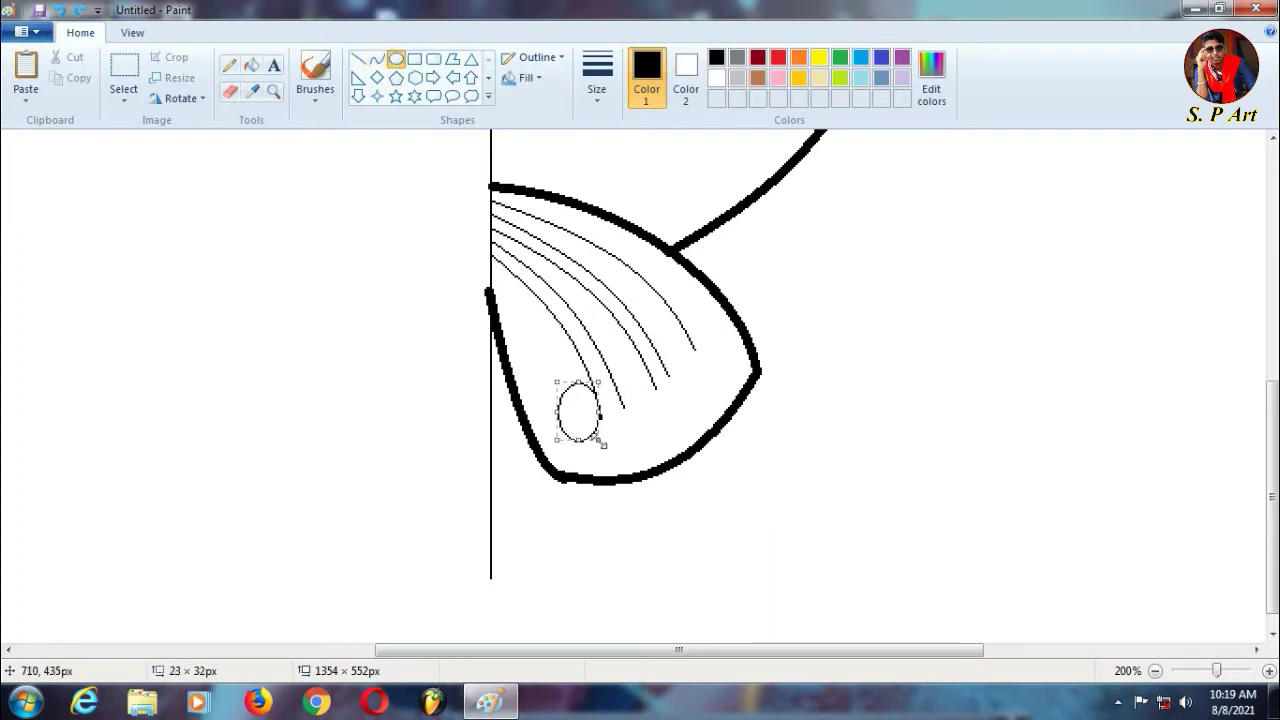
left_click(230, 91)
Step: Draw a thin curve from the vertical line to the ellipse's near side and erase the ellipse's inner arc
left_click(376, 59)
mouse_move(492, 283)
left_mouse_down()
mouse_move(568, 436)
mouse_move(514, 303)
mouse_move(534, 350)
left_mouse_up()
left_click(743, 411)
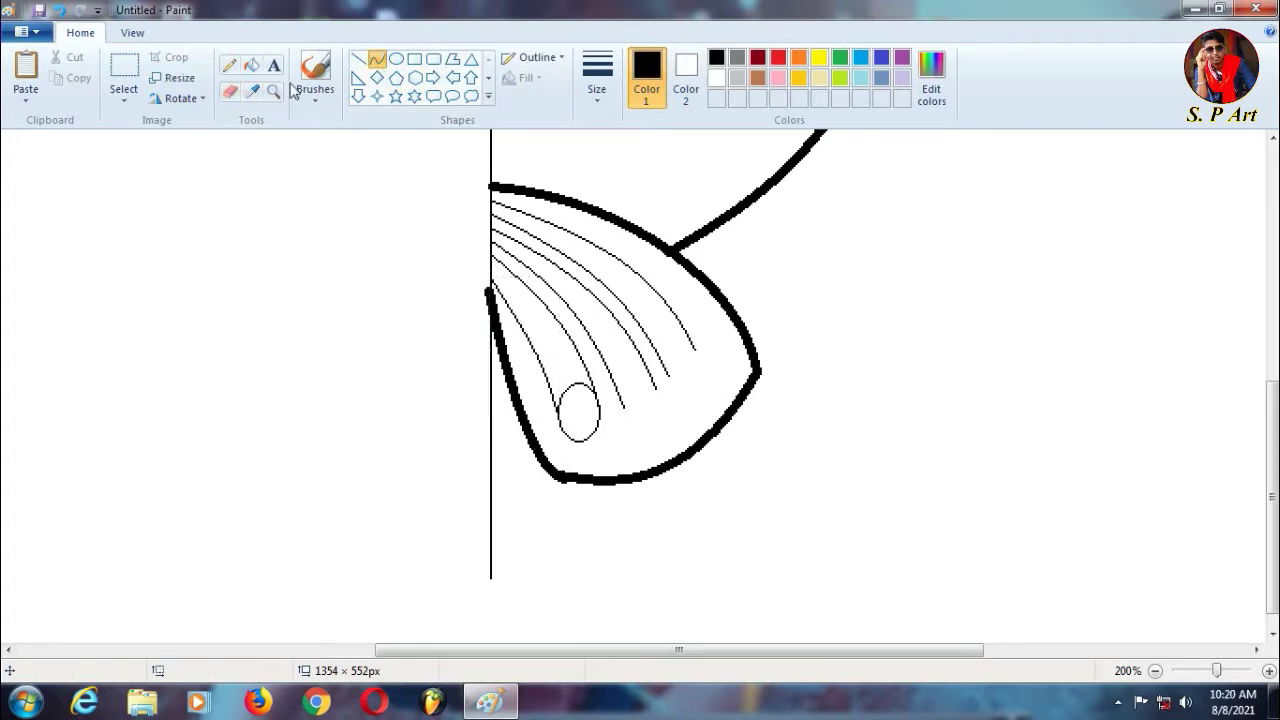
left_click(229, 91)
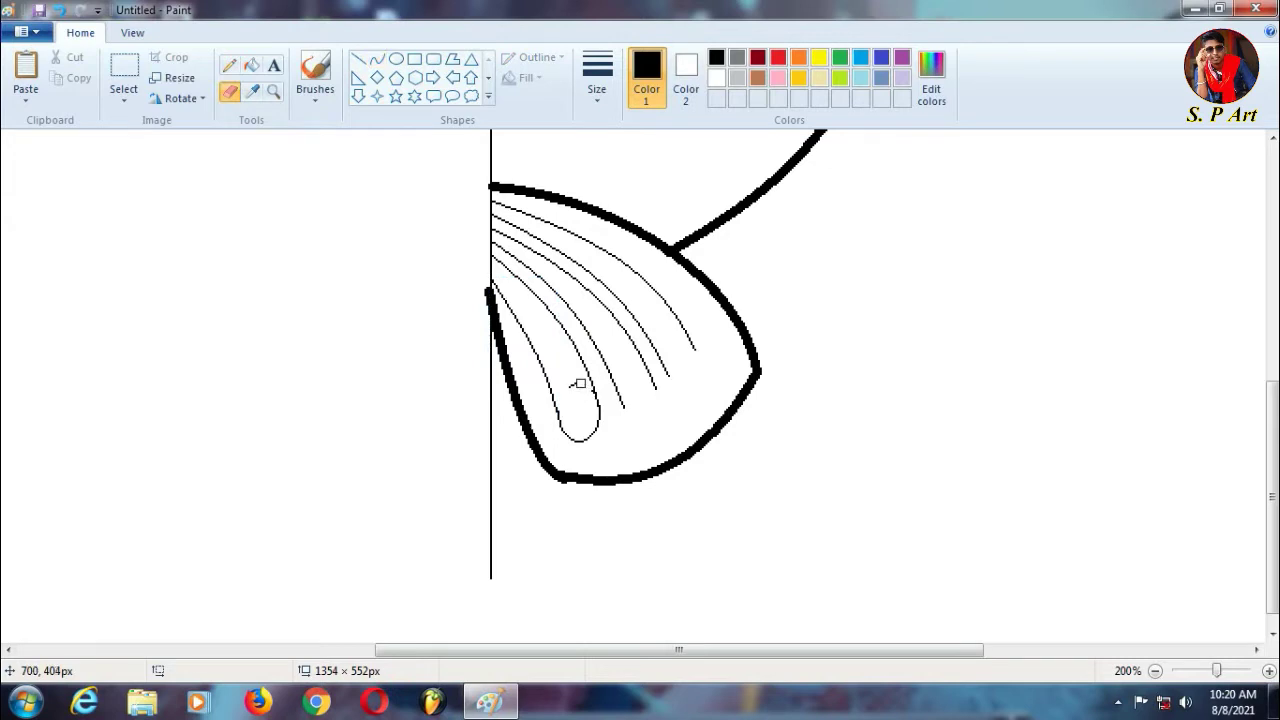
Step: Draw ellipses across the ends of the lower wing's other two vein pairs and clean them up into rounded tips
left_click(396, 59)
left_click_drag(614, 357, 657, 406)
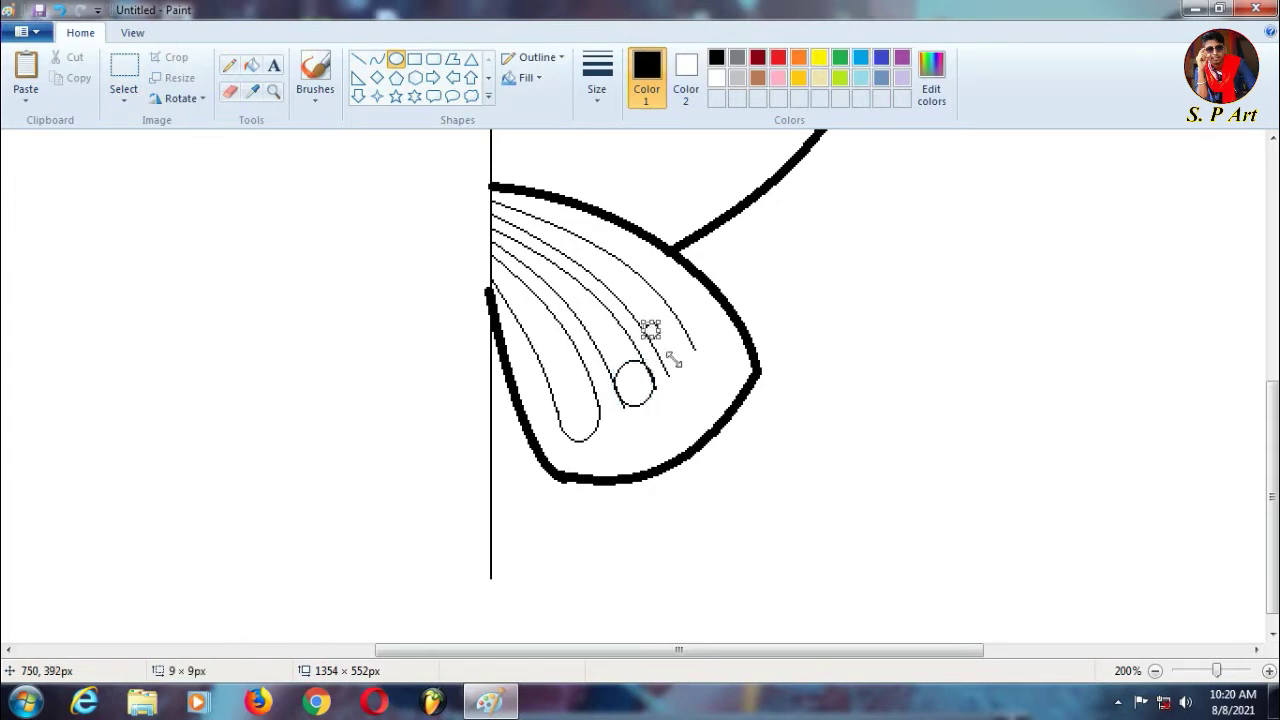
left_click_drag(661, 334, 693, 377)
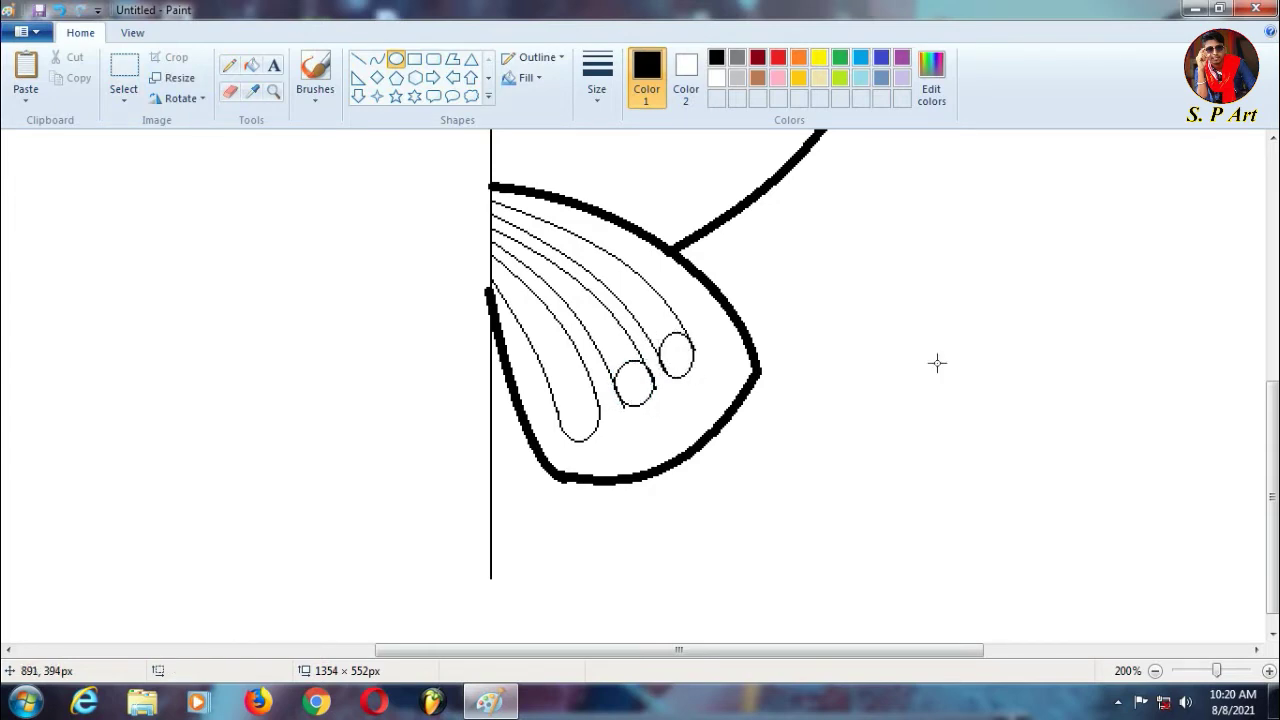
left_click(230, 91)
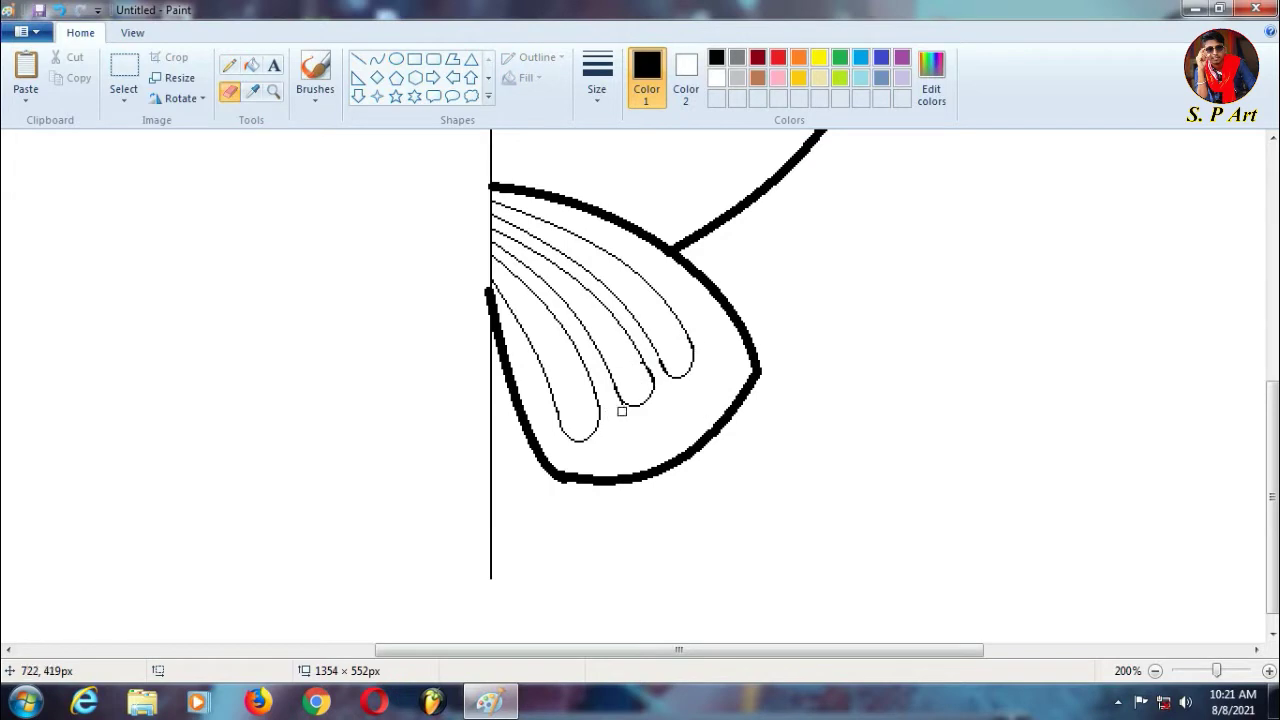
left_click(229, 65)
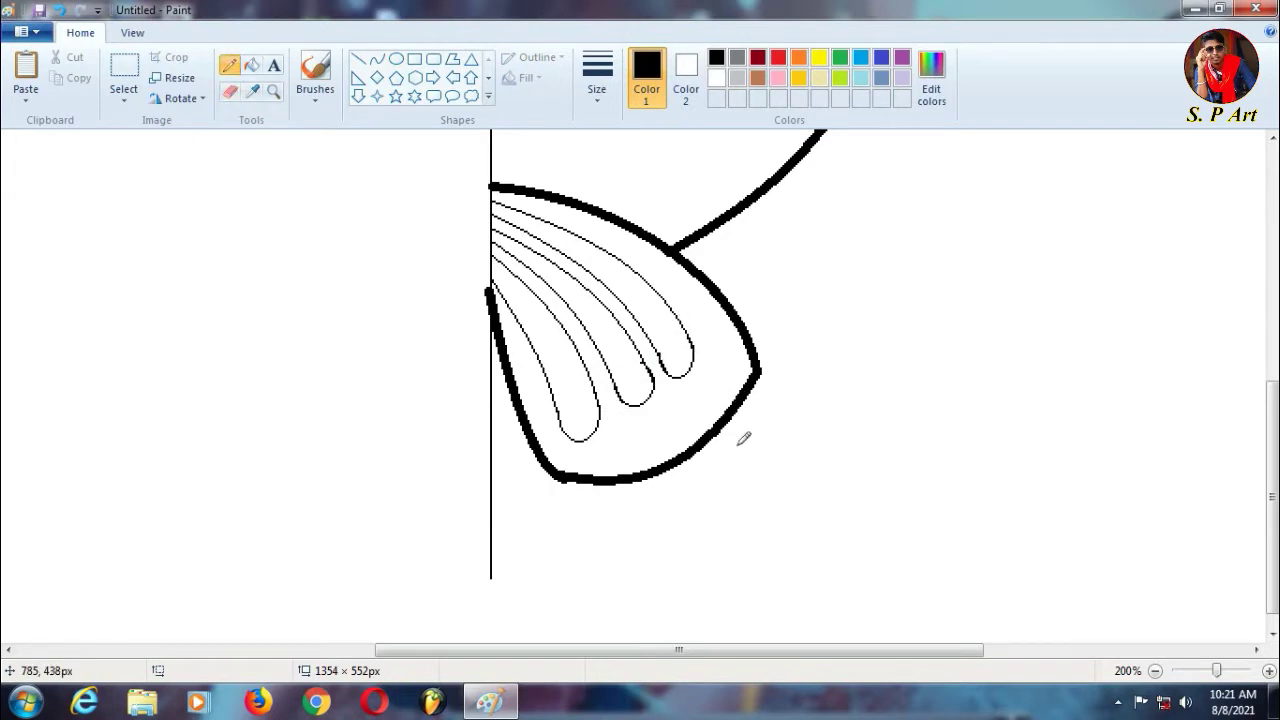
Step: Draw a thin curved vein from the vertical line just below the upper wing's top edge
scroll(743, 438, "up", 3)
scroll(737, 430, "up", 6)
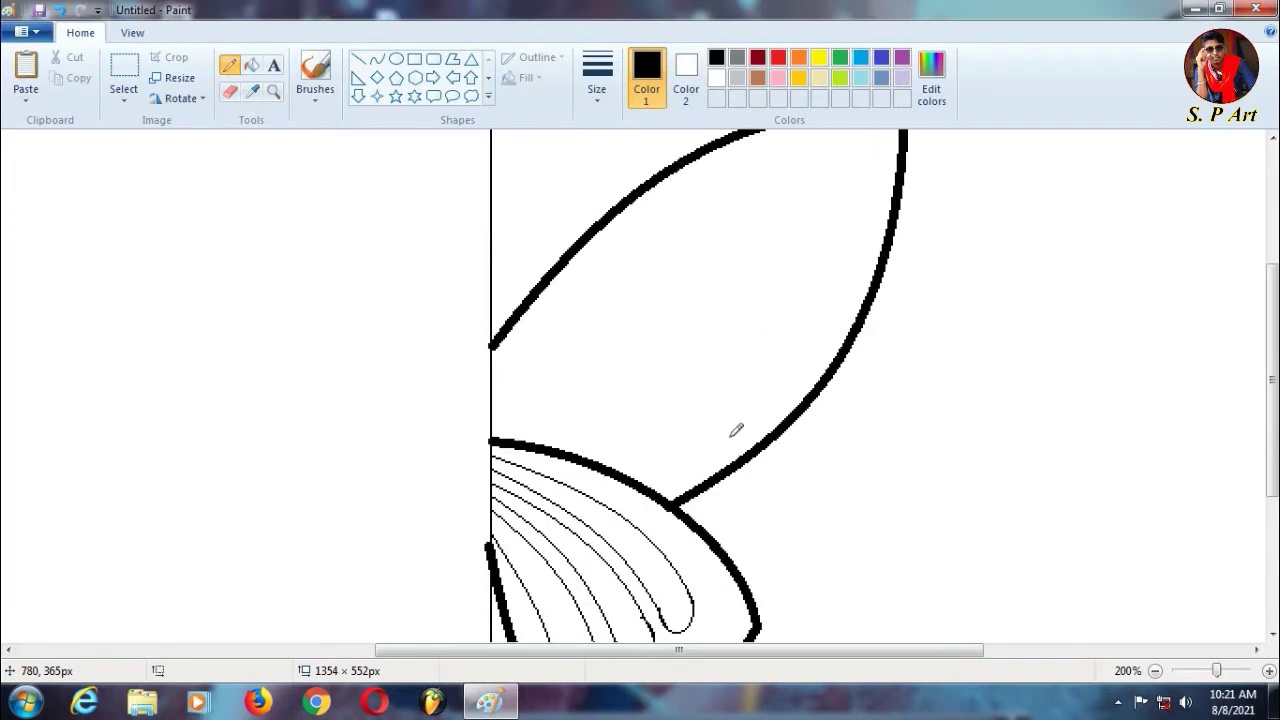
left_click(357, 59)
left_click_drag(491, 495, 823, 289)
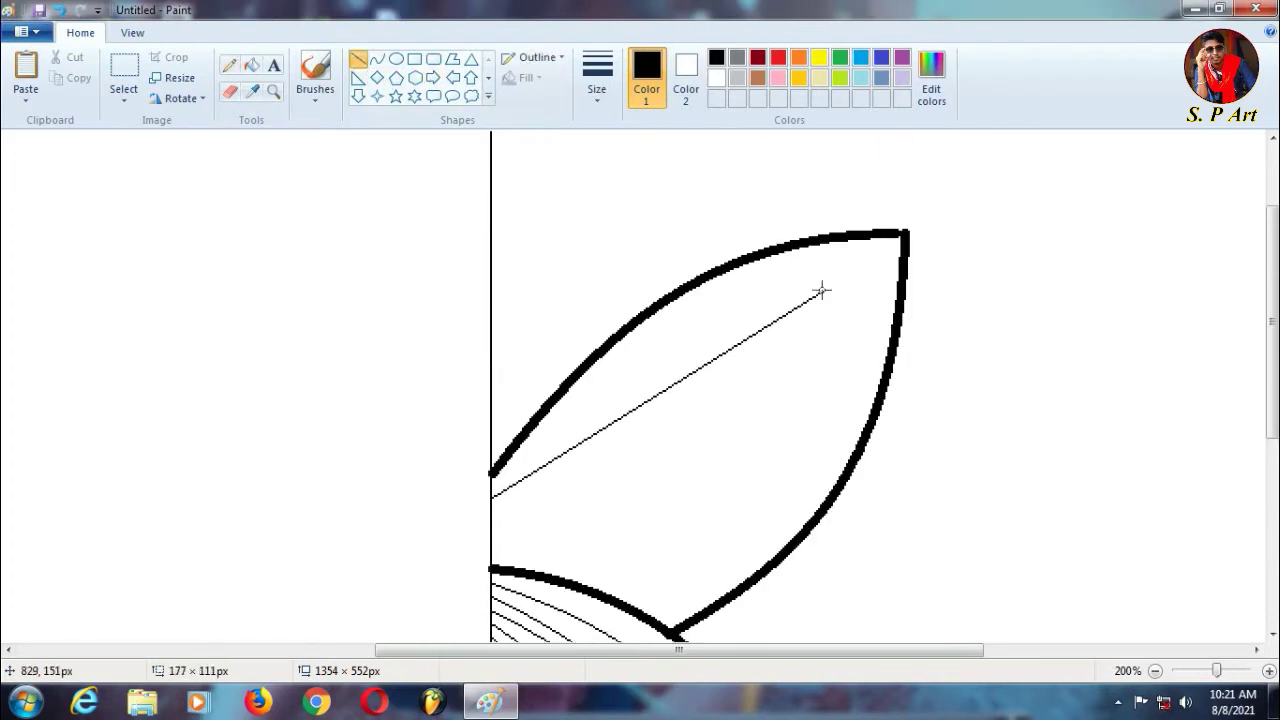
key("ctrl+z")
left_click(377, 59)
left_click_drag(492, 491, 825, 293)
left_click_drag(601, 423, 601, 398)
left_click_drag(677, 372, 714, 293)
left_click(893, 351)
Step: Draw two closely spaced thin curved veins below the upper wing's first vein, the upper one about 177 × 94 px
left_click_drag(492, 514, 823, 338)
left_click_drag(636, 422, 637, 408)
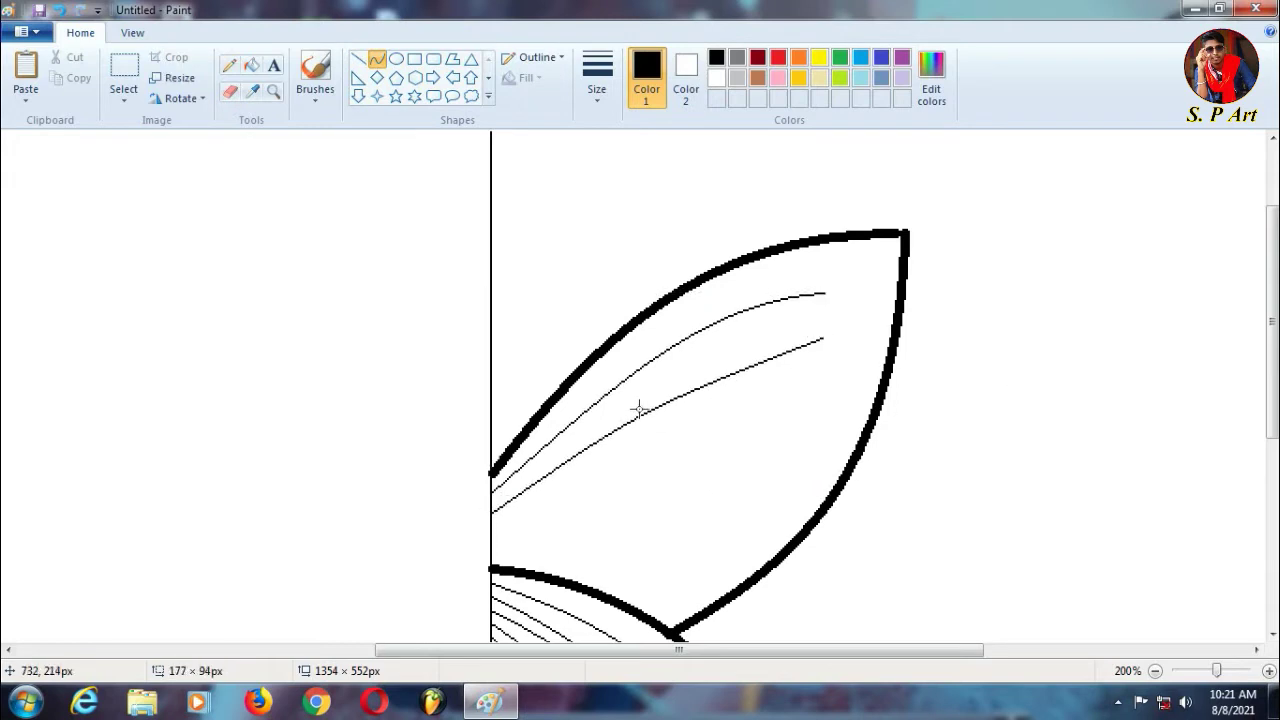
left_click_drag(738, 361, 749, 340)
left_click_drag(492, 523, 821, 361)
left_click_drag(640, 450, 641, 436)
left_click_drag(728, 397, 753, 371)
Step: Draw three more thin curved veins from the vertical line through the lower half of the upper wing
left_click_drag(492, 539, 817, 402)
left_click_drag(636, 478, 638, 464)
left_click_drag(730, 436, 740, 421)
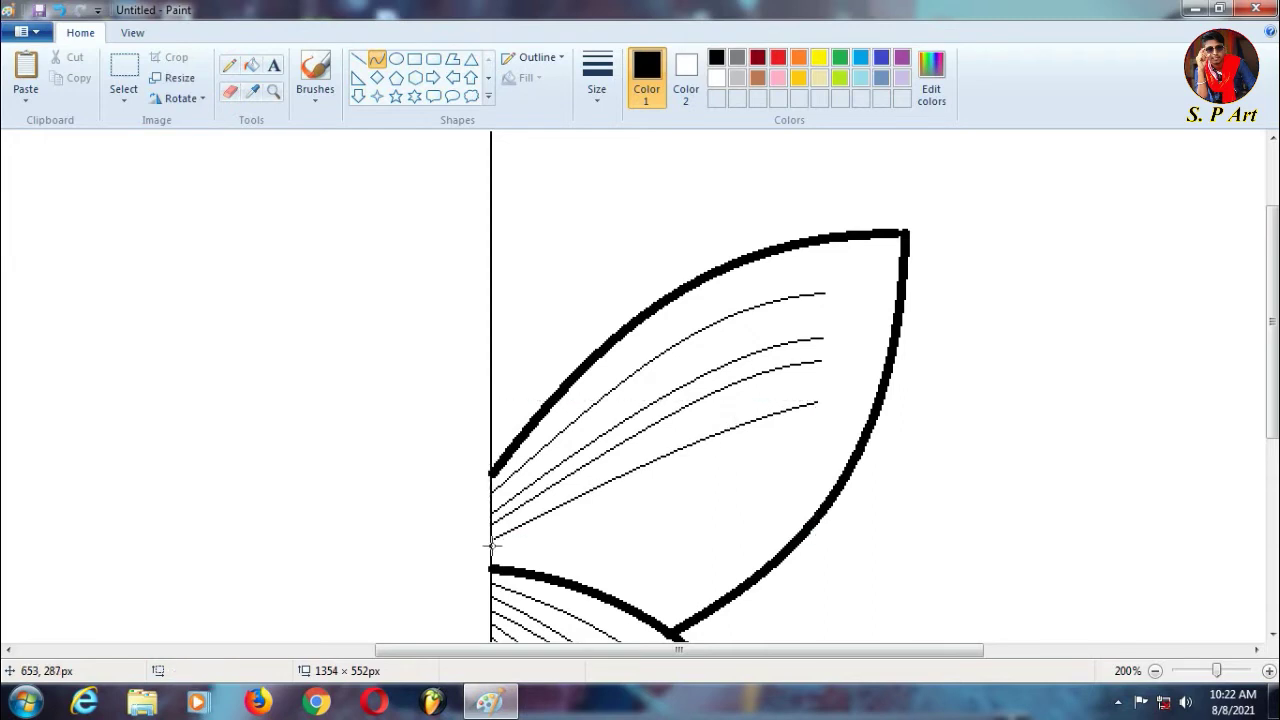
left_click_drag(492, 550, 811, 425)
left_click_drag(633, 495, 635, 481)
left_click_drag(710, 457, 722, 442)
left_click_drag(492, 566, 788, 475)
mouse_move(614, 529)
left_mouse_down()
mouse_move(616, 516)
mouse_move(689, 488)
left_mouse_up()
left_click_drag(508, 572, 773, 499)
key("ctrl+z")
left_click_drag(511, 575, 782, 498)
left_click_drag(684, 524, 688, 512)
left_click_drag(722, 512, 890, 566)
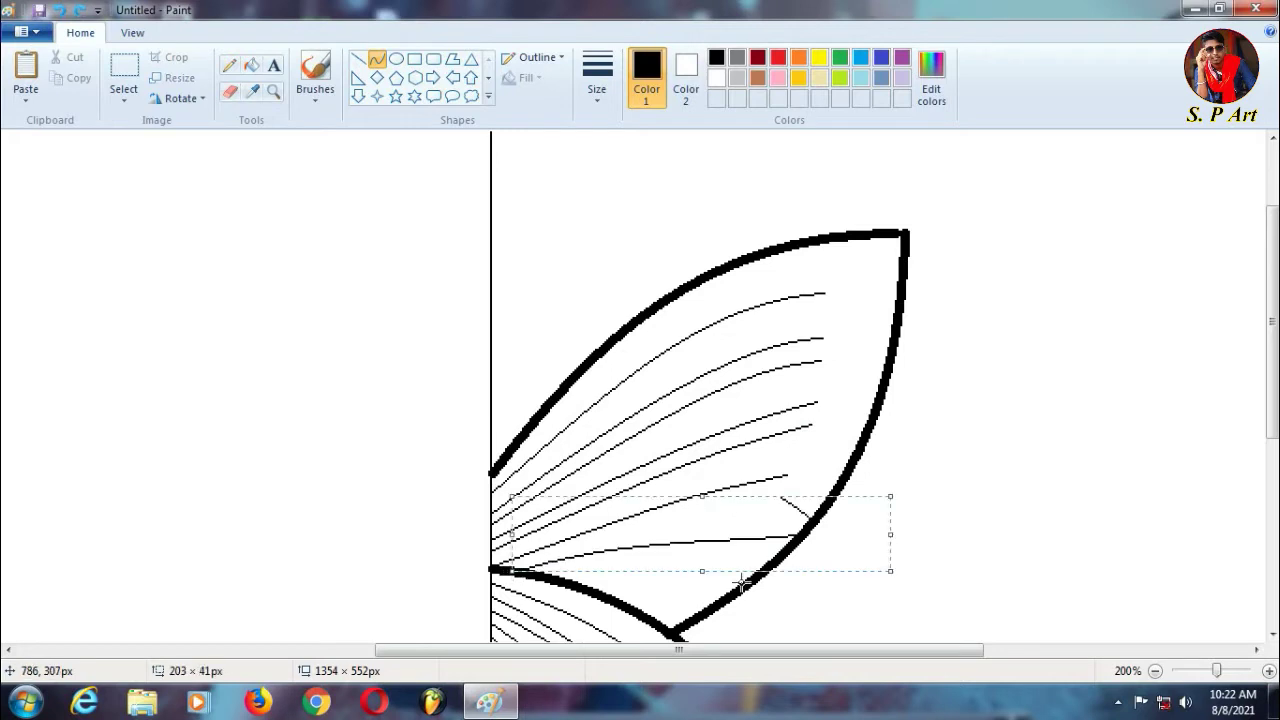
key("ctrl+z")
Step: Draw a thin curved vein just below the upper wing's lowest vein, starting at the lower wing's upper edge
left_click_drag(515, 570, 772, 498)
left_click_drag(675, 527, 686, 513)
left_click(630, 588)
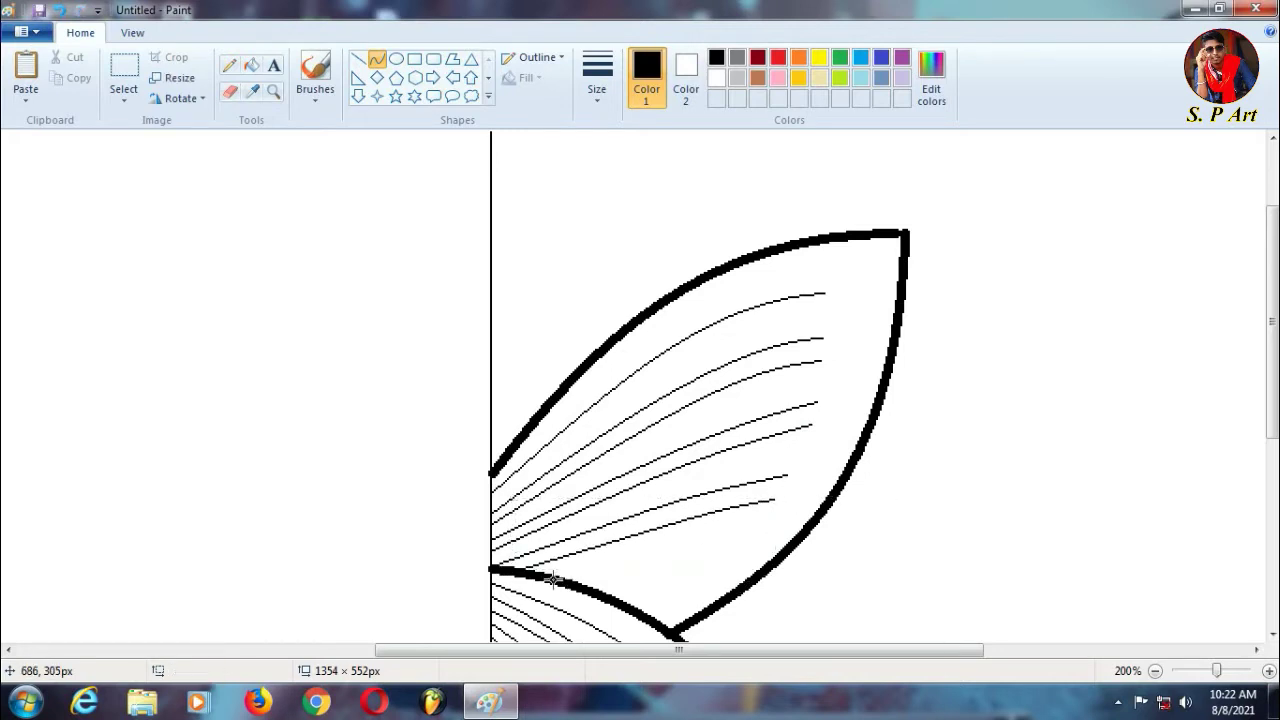
mouse_move(552, 580)
left_mouse_down()
mouse_move(748, 540)
mouse_move(729, 546)
left_mouse_up()
left_click_drag(673, 558, 671, 553)
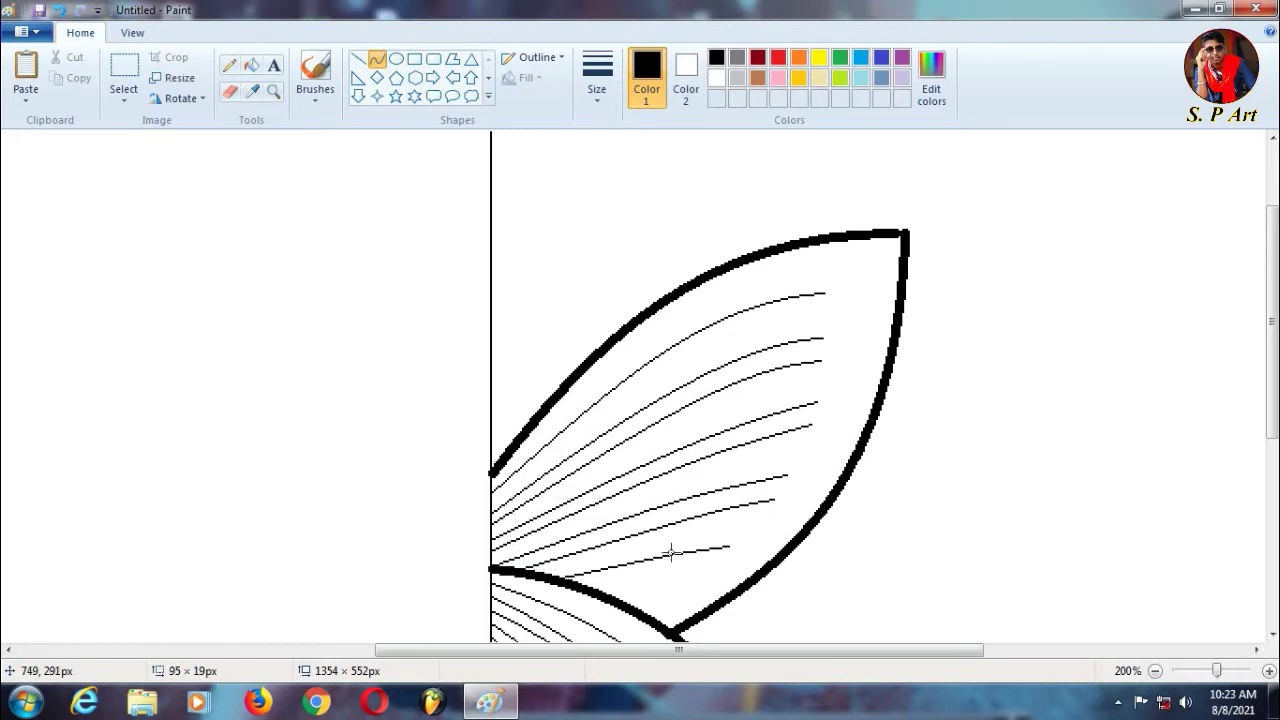
left_click(895, 563)
key("ctrl+z")
Step: Draw two shorter thin curves side by side below the upper wing's existing veins, starting at the lower wing's edge
mouse_move(551, 583)
left_mouse_down()
mouse_move(719, 548)
mouse_move(655, 532)
left_mouse_up()
scroll(883, 554, "down", 1)
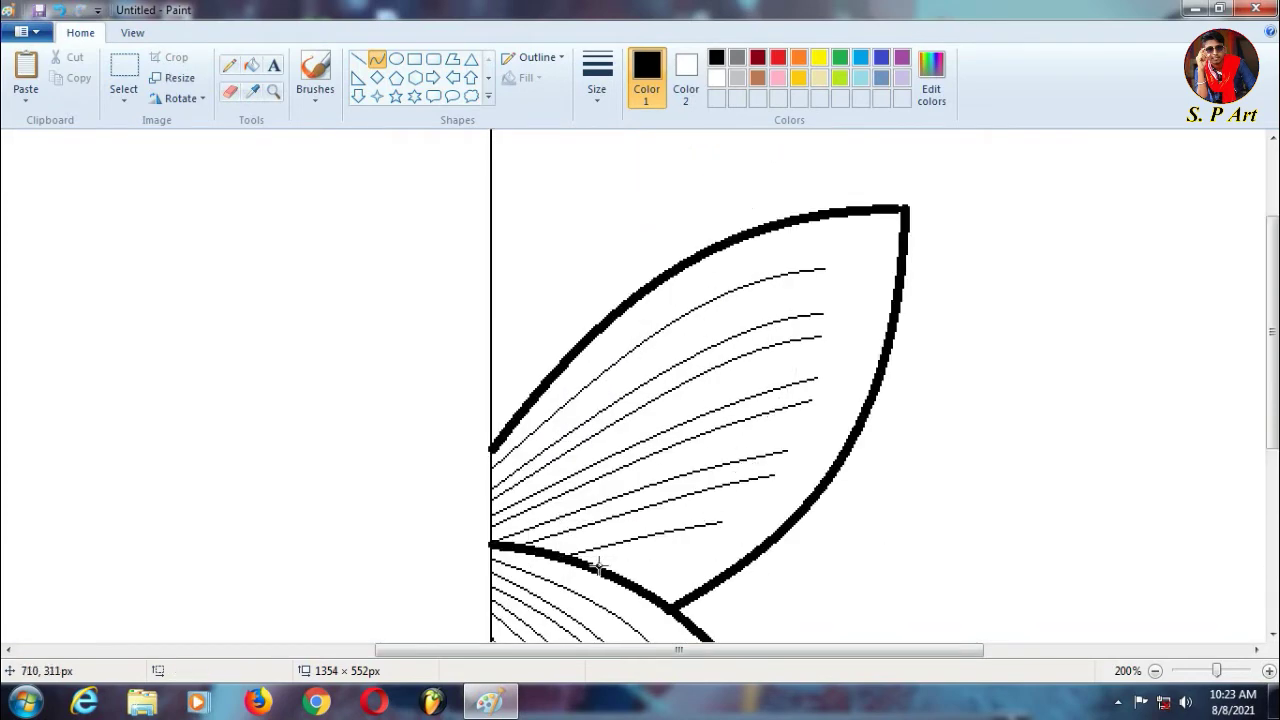
left_click_drag(598, 565, 712, 541)
left_click(678, 544)
Step: Add tiny thin curves in the narrow corner where the upper and lower wing outlines meet
mouse_move(618, 576)
left_mouse_down()
mouse_move(827, 588)
mouse_move(636, 582)
mouse_move(686, 580)
mouse_move(664, 578)
mouse_move(669, 594)
left_mouse_up()
left_click(764, 603)
left_click_drag(669, 594, 808, 586)
mouse_move(808, 586)
left_mouse_down()
mouse_move(583, 606)
mouse_move(780, 589)
mouse_move(657, 587)
mouse_move(860, 587)
mouse_move(657, 598)
left_mouse_up()
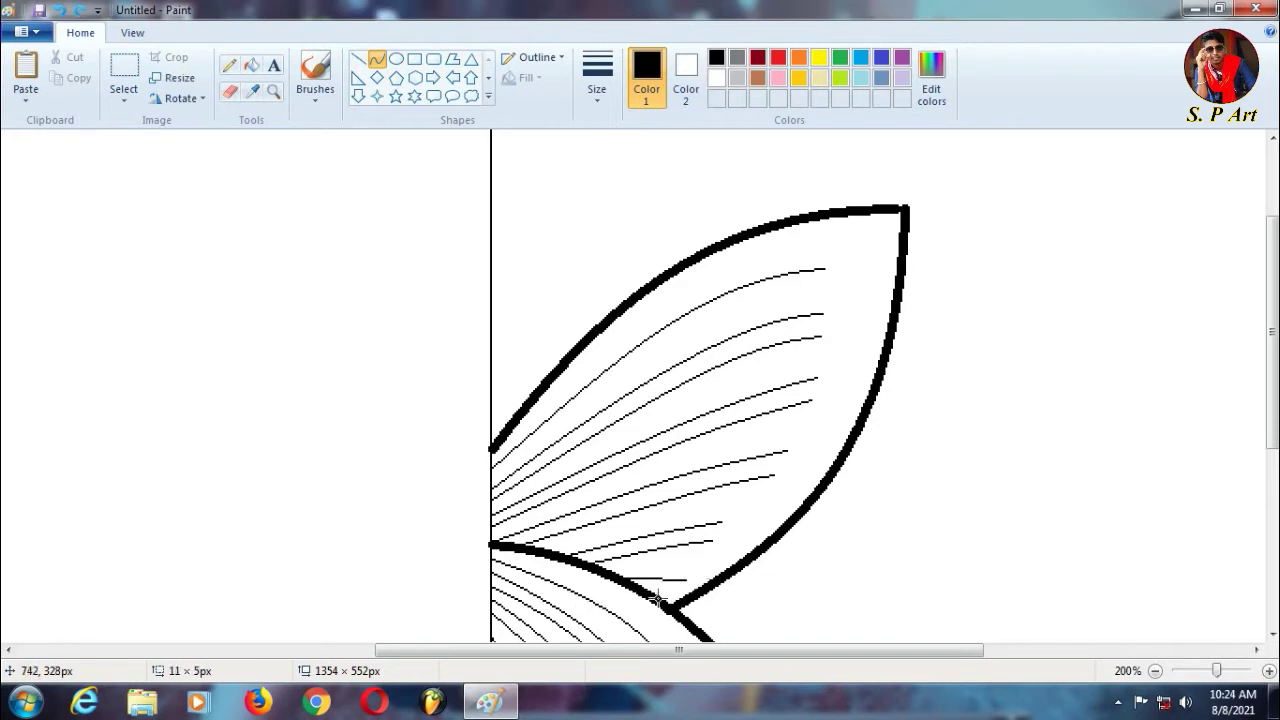
Step: Draw thin ellipses joining the ends of the two uppermost vein pairs in the upper wing
left_click(396, 58)
left_click_drag(812, 270, 808, 451)
key("ctrl+z")
left_click_drag(768, 407, 800, 452)
key("ctrl+z")
left_click_drag(773, 405, 801, 453)
key("ctrl+z")
key("ctrl+z")
key("ctrl+z")
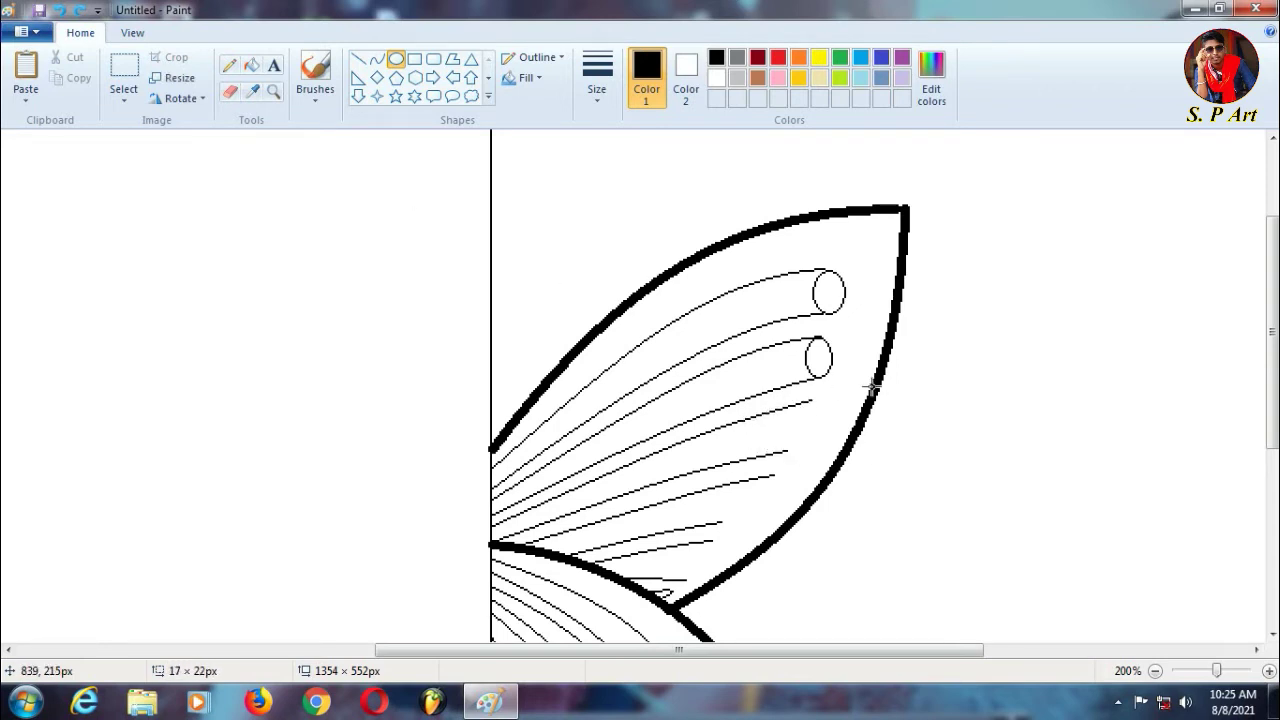
Step: Place ellipses at the ends of the upper wing's three lower vein pairs and erase the inner arcs of all five
left_click_drag(962, 352, 1010, 402)
left_click_drag(988, 380, 780, 430)
left_click_drag(928, 438, 972, 488)
mouse_move(946, 466)
left_mouse_down()
mouse_move(726, 503)
mouse_move(988, 491)
mouse_move(688, 560)
left_mouse_up()
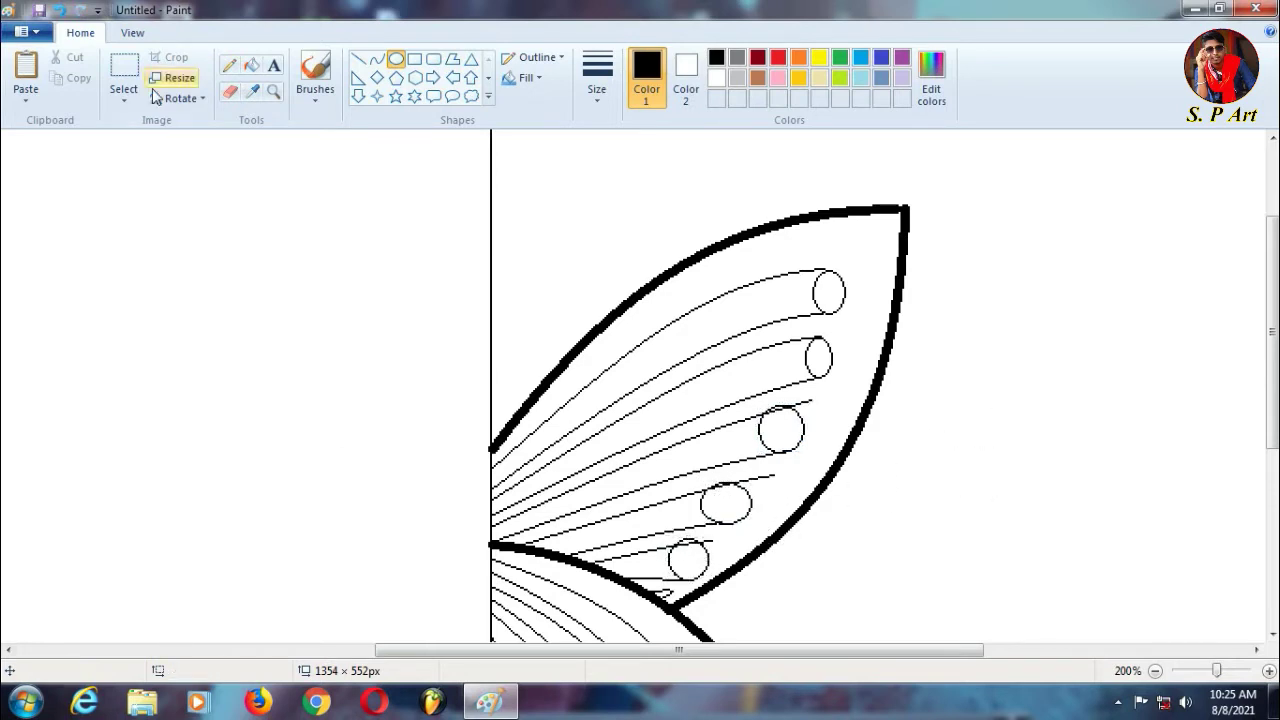
left_click(230, 91)
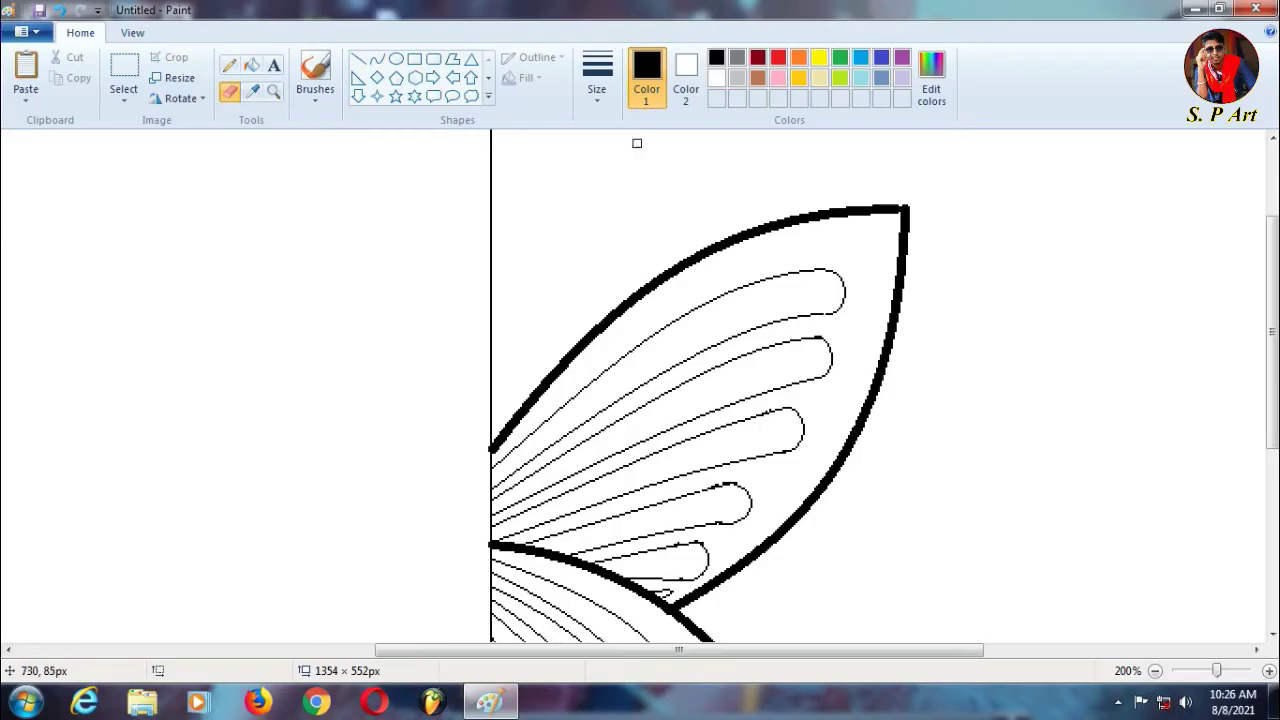
Step: Erase the parts of the vertical guide line that extend above and below the wings
left_click(132, 32)
left_click(65, 75)
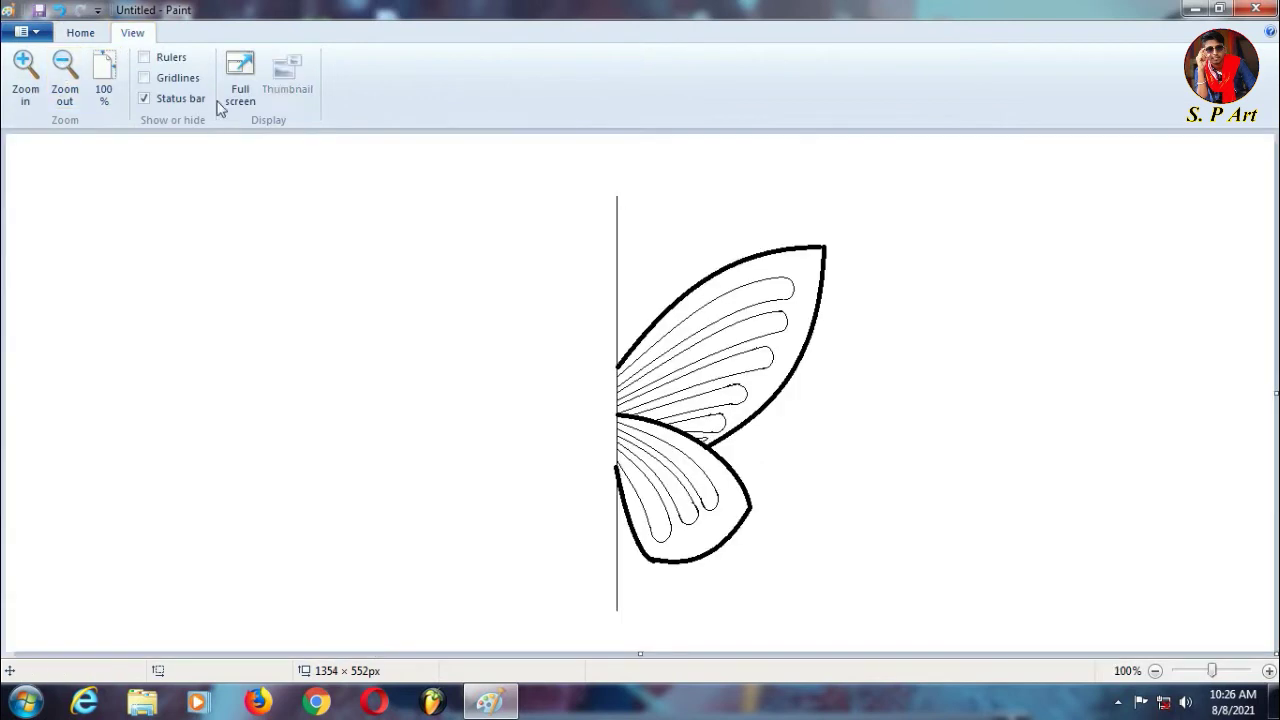
left_click(80, 32)
left_click_drag(610, 198, 609, 340)
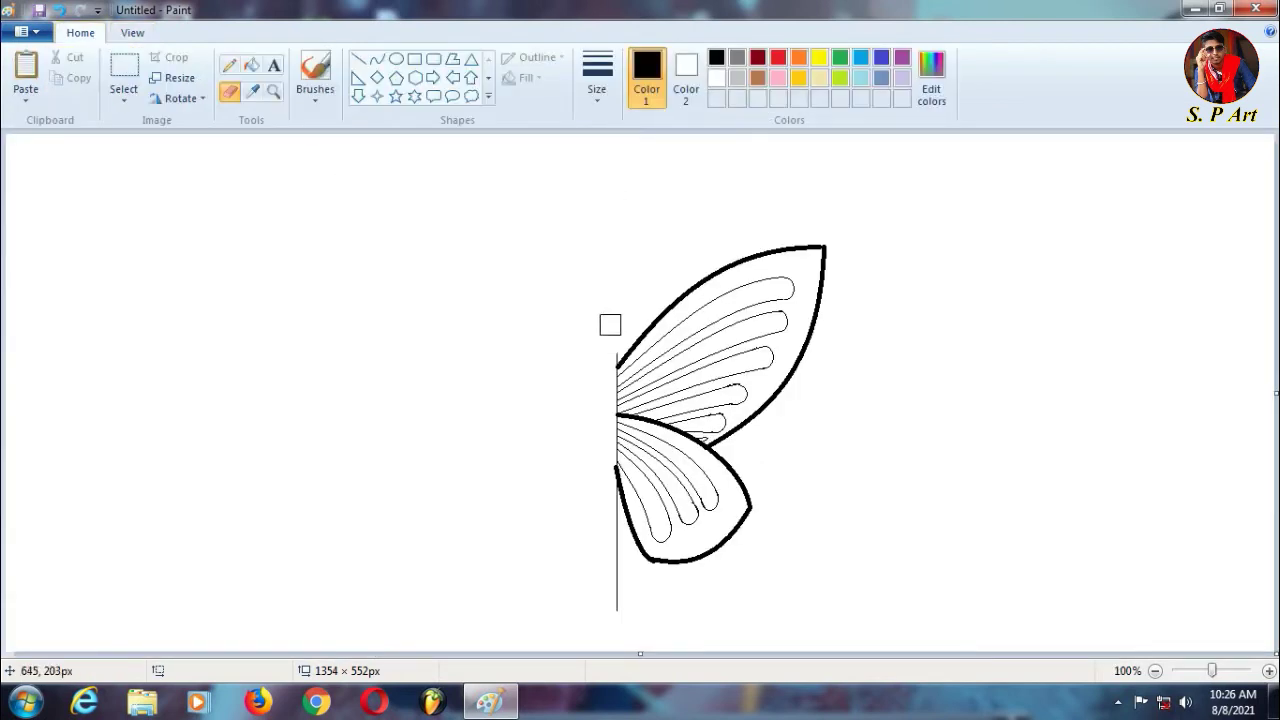
mouse_move(606, 504)
left_mouse_down()
mouse_move(607, 581)
mouse_move(586, 610)
left_mouse_up()
Step: Fill the backgrounds of the upper and lower wings around the vein shapes with dark blue
left_click(251, 65)
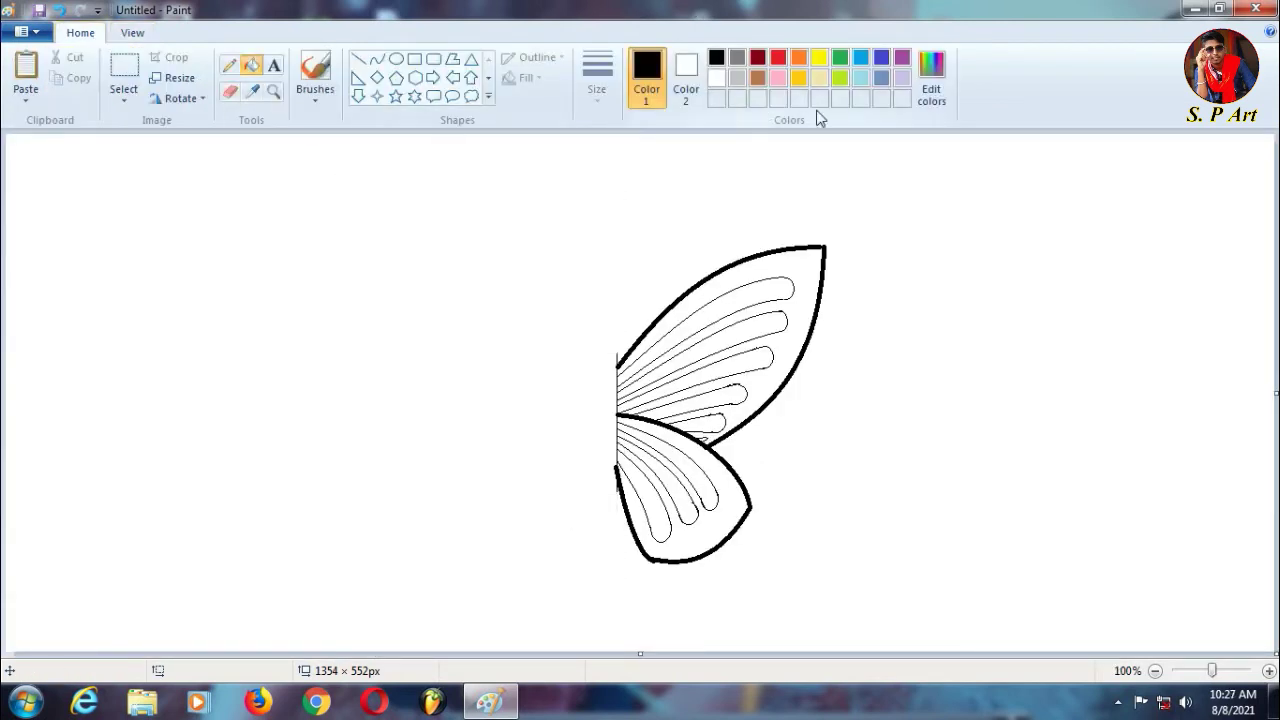
left_click(880, 62)
left_click(931, 78)
left_click(544, 311)
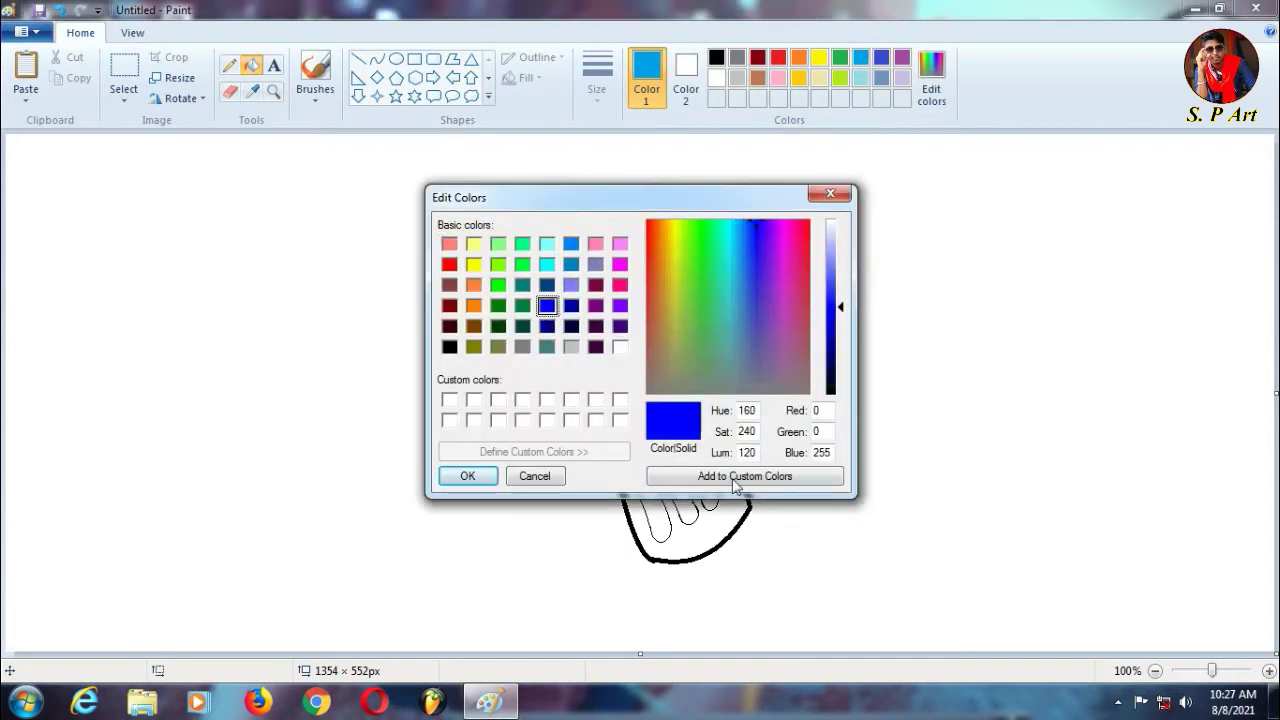
left_click(469, 480)
left_click(713, 288)
left_click(735, 495)
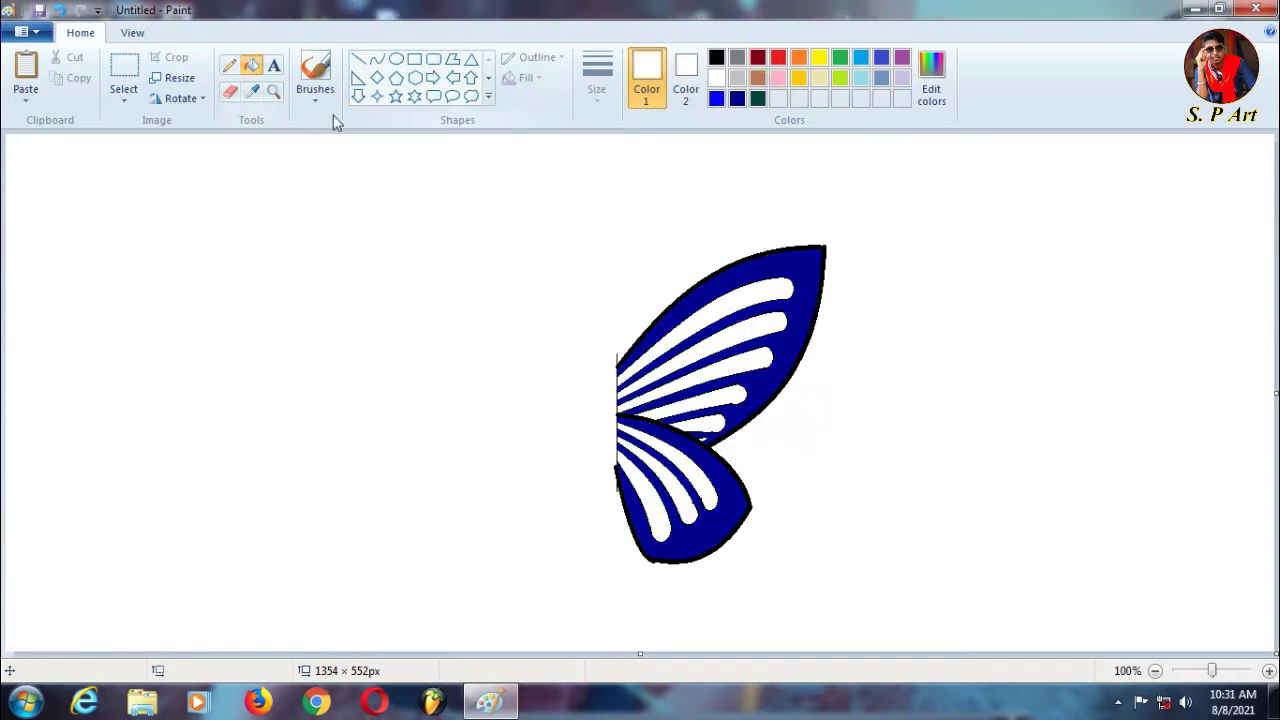
left_click(318, 88)
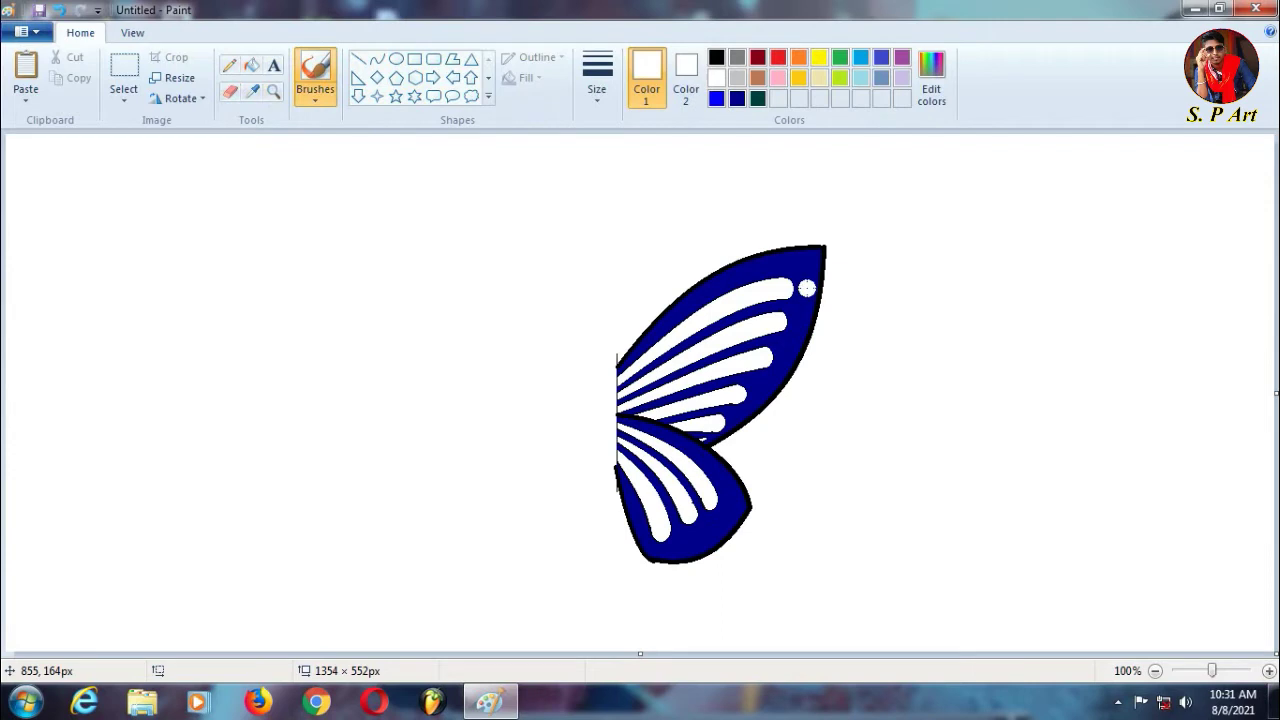
left_click(803, 320)
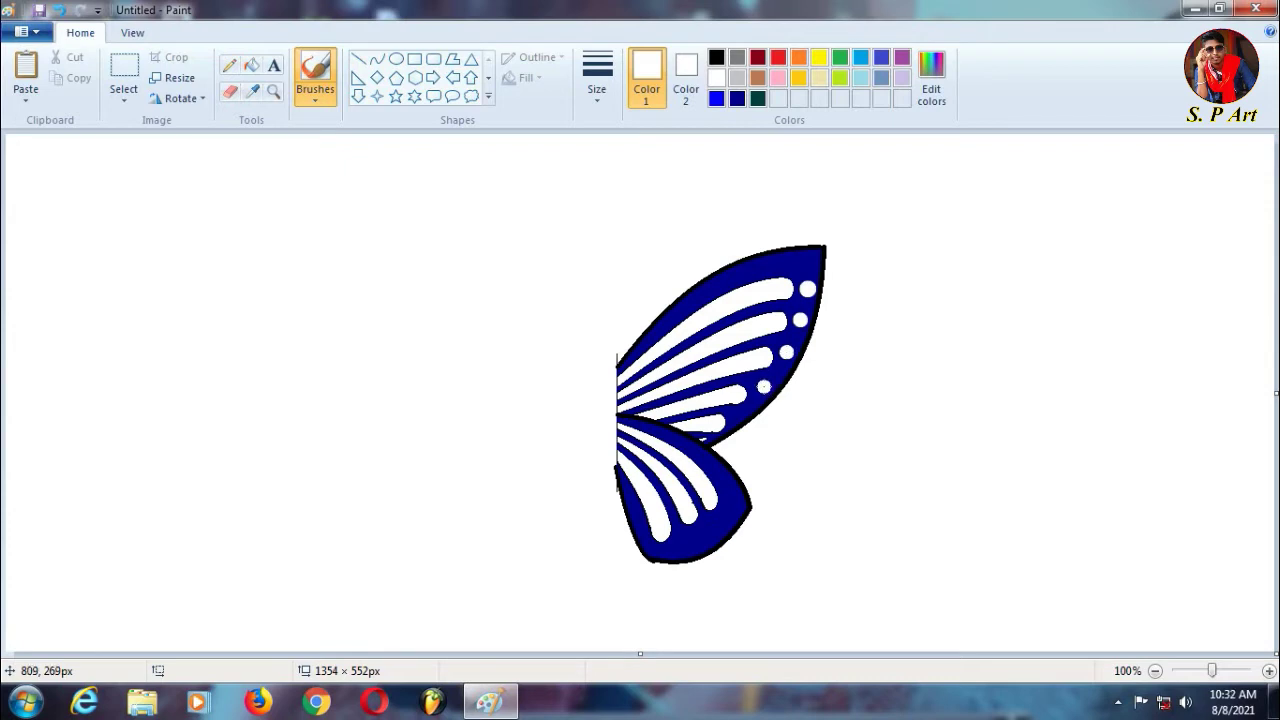
left_click(740, 416)
key("ctrl+z")
key("ctrl+z")
key("ctrl+z")
key("ctrl+z")
key("ctrl+z")
key("ctrl+z")
key("ctrl+z")
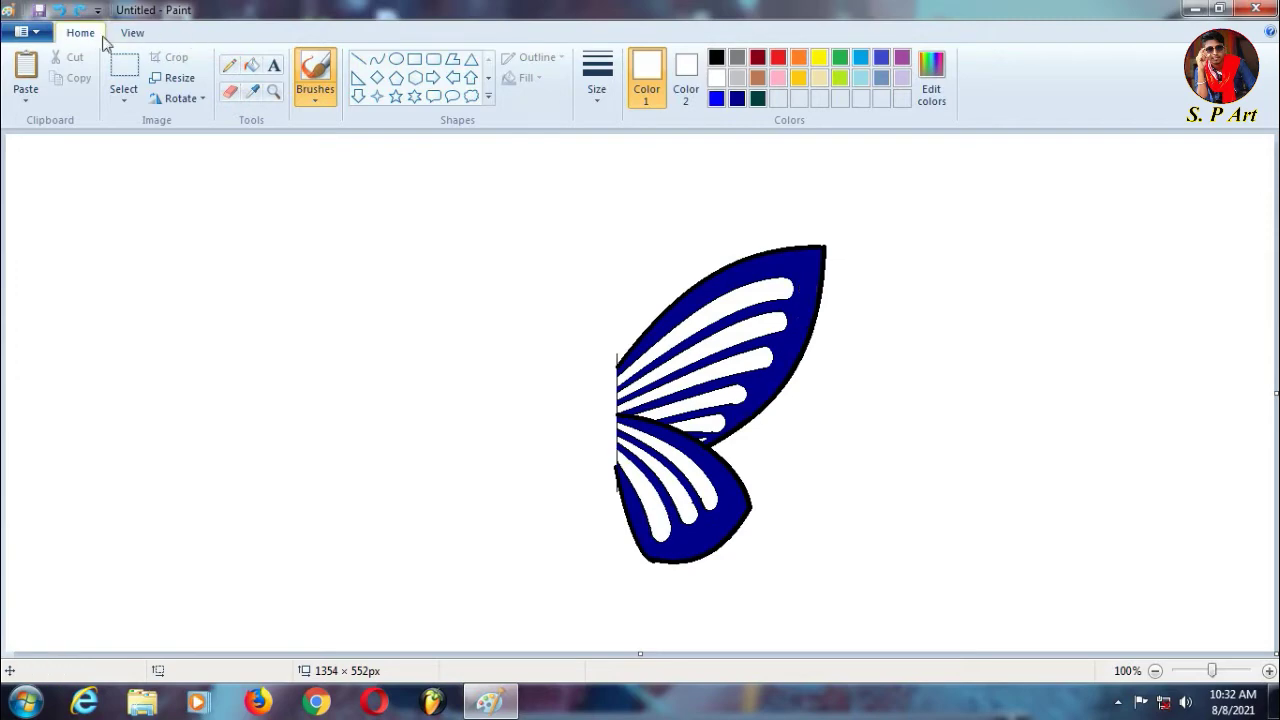
Step: Paint white oval spots on the blue border of the upper wing, just beyond the ends of the four uppermost vein shapes
left_click(132, 33)
left_click(26, 77)
left_click_drag(487, 650, 924, 650)
left_click_drag(1272, 275, 1272, 335)
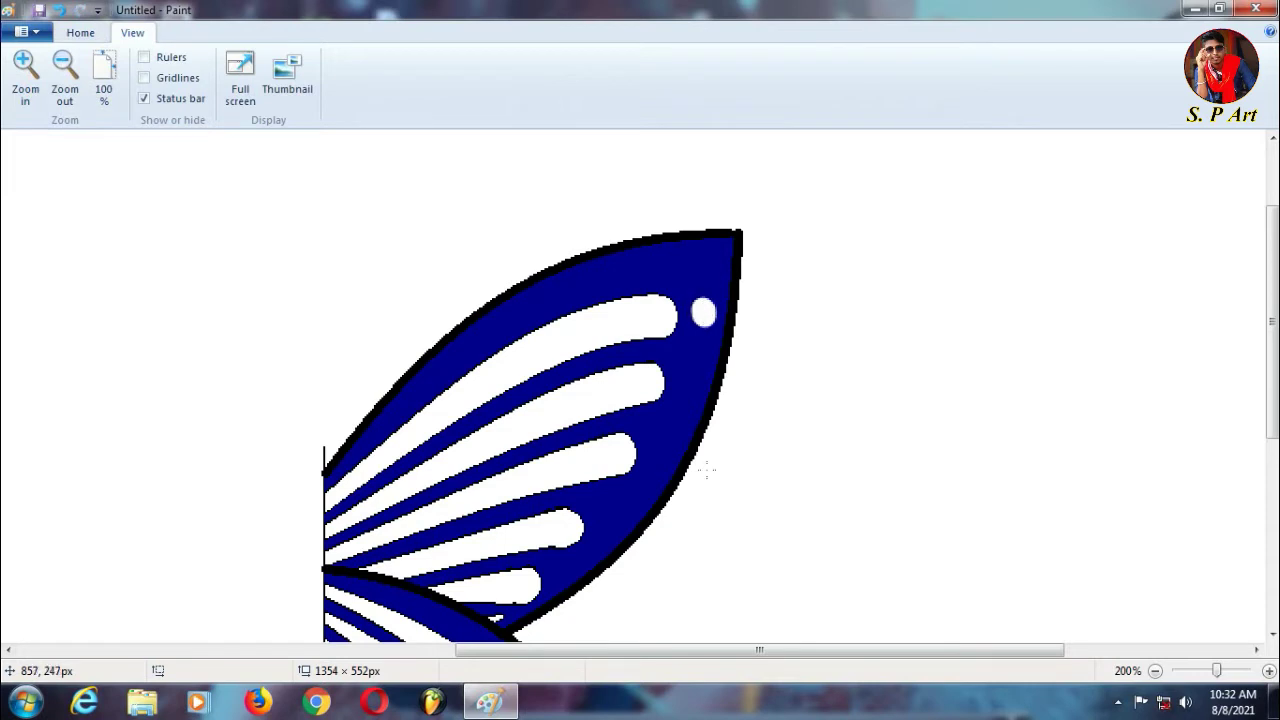
left_click(690, 368)
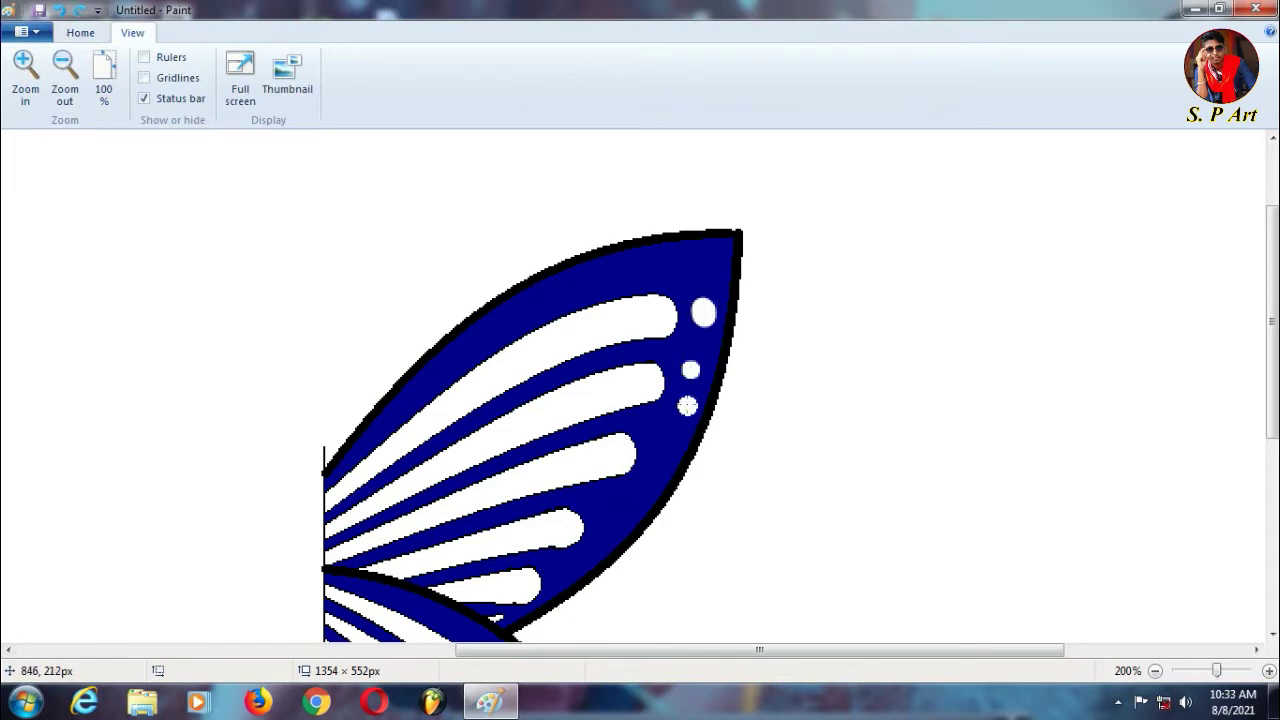
left_click(668, 443)
left_click(616, 520)
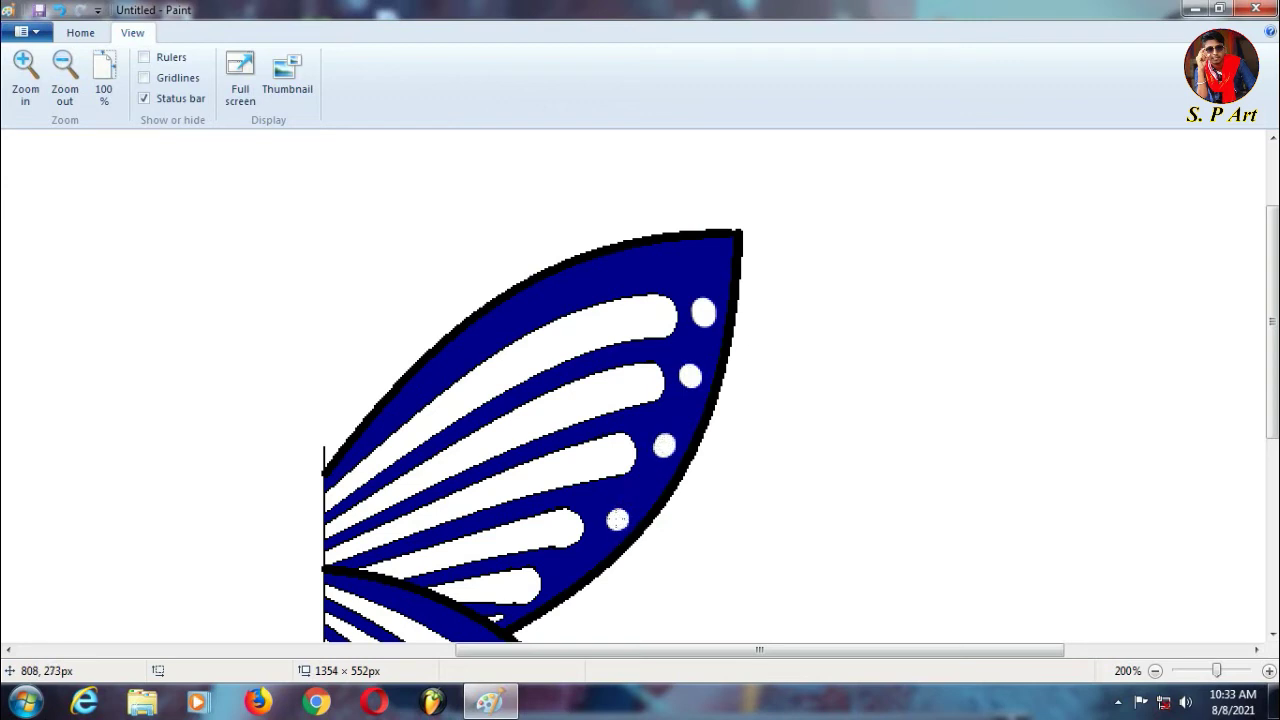
Step: Add large white spots beyond the lower wing's vein ends and rows of tiny white dots along both wings' blue bands and edges
left_click(365, 441)
left_click_drag(482, 472, 583, 432)
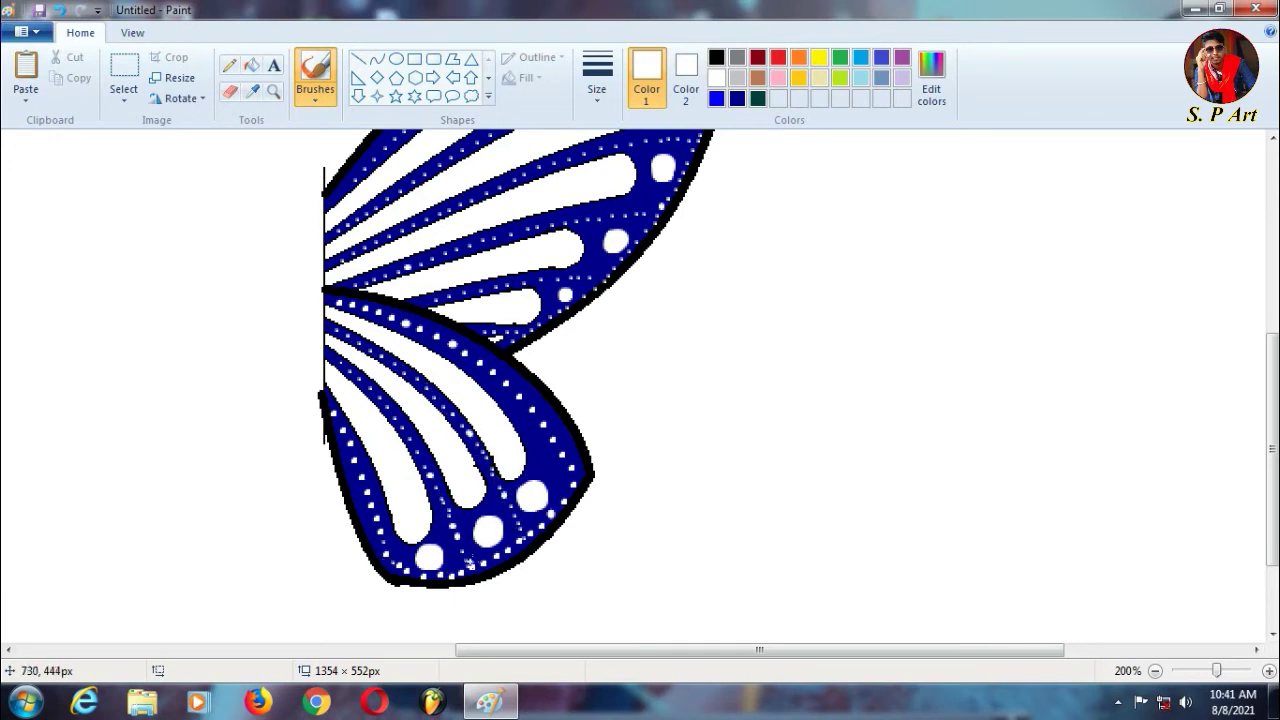
left_click(132, 32)
left_click(62, 68)
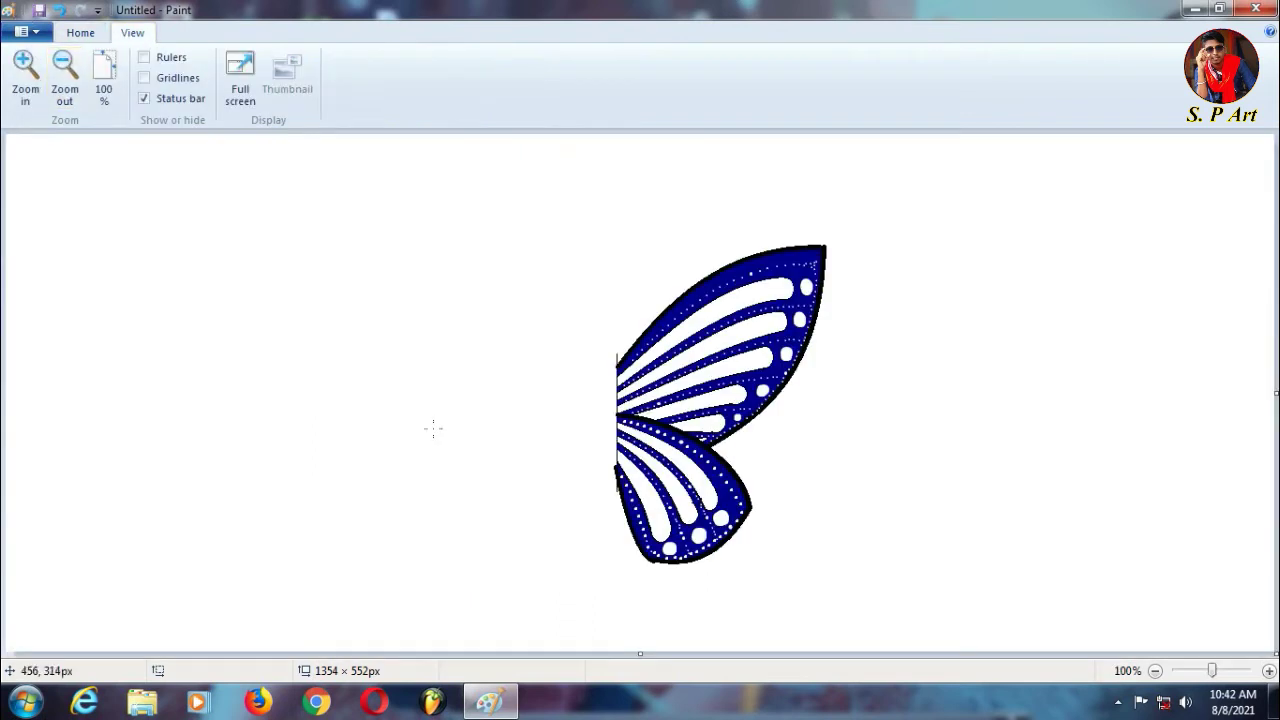
Step: Fill the five vein shapes of the upper wing and the three of the lower wing with green
left_click(80, 32)
left_click(840, 57)
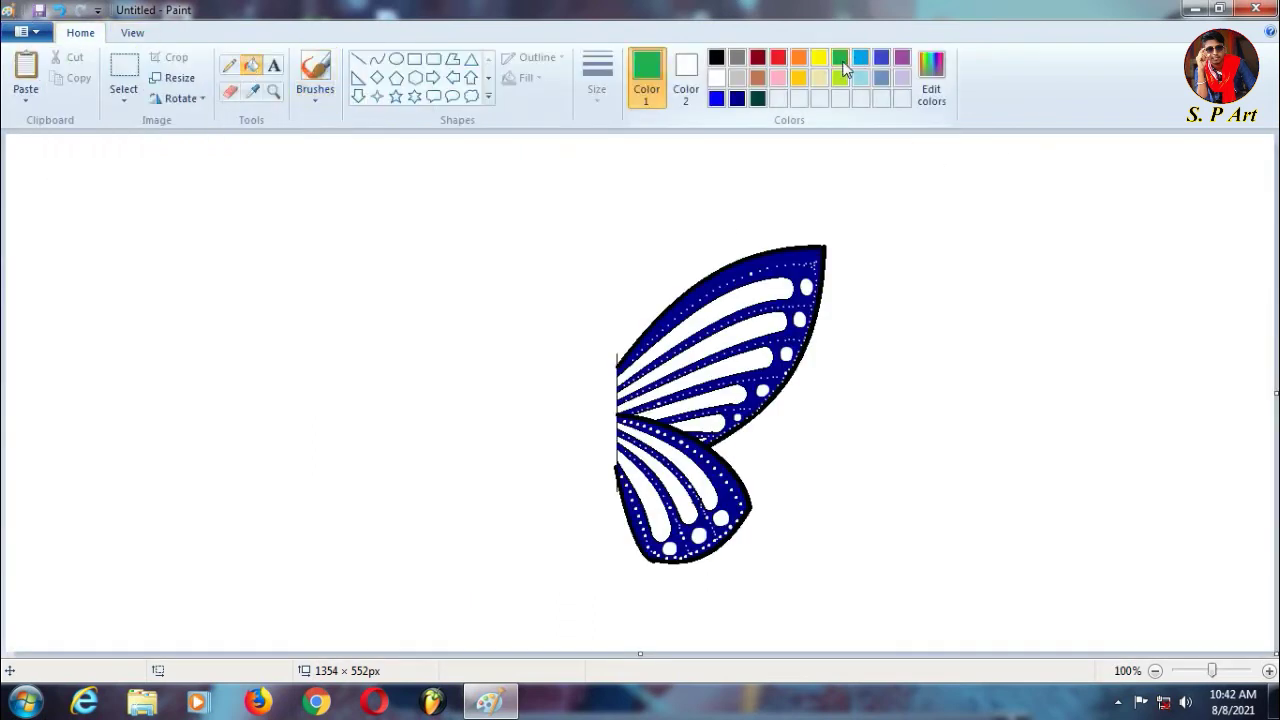
left_click(739, 291)
left_click(729, 325)
left_click(719, 360)
left_click(699, 393)
left_click(705, 424)
left_click(670, 465)
left_click(660, 480)
left_click(645, 497)
left_click(632, 502)
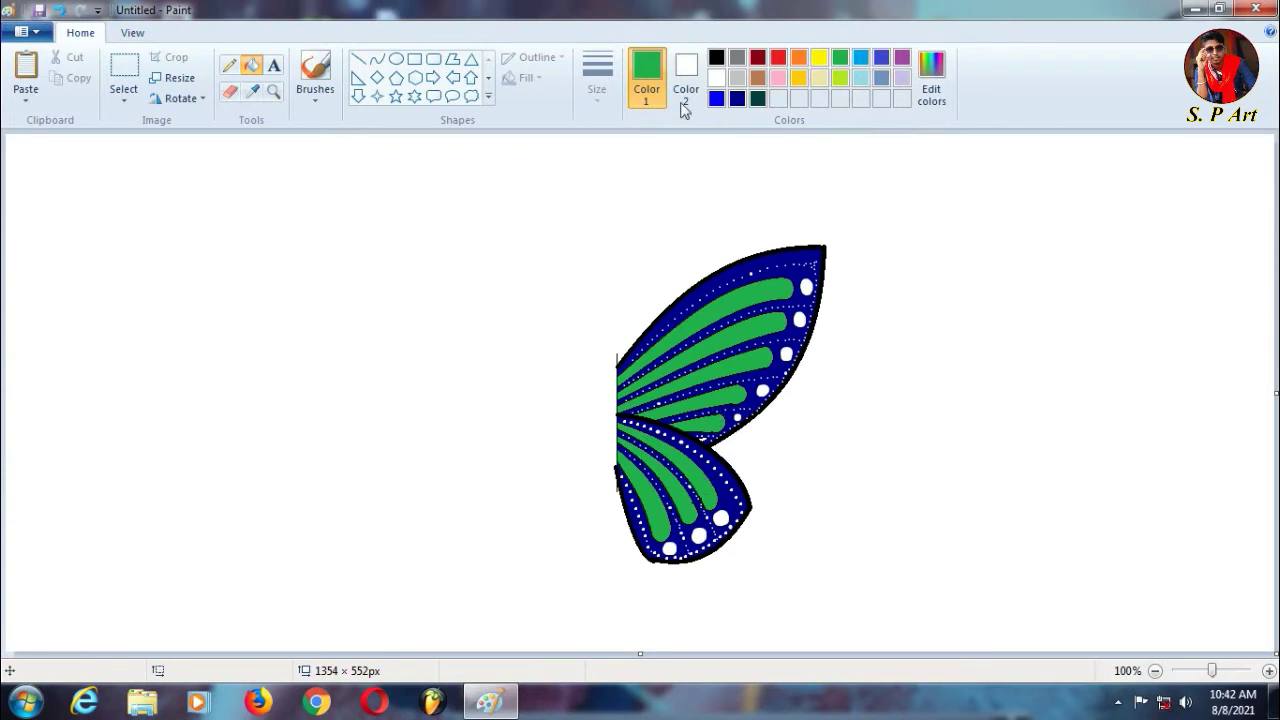
Step: Paint yellow dots at the rounded outer ends of the green vein shapes with the brush
left_click(315, 72)
left_click(819, 57)
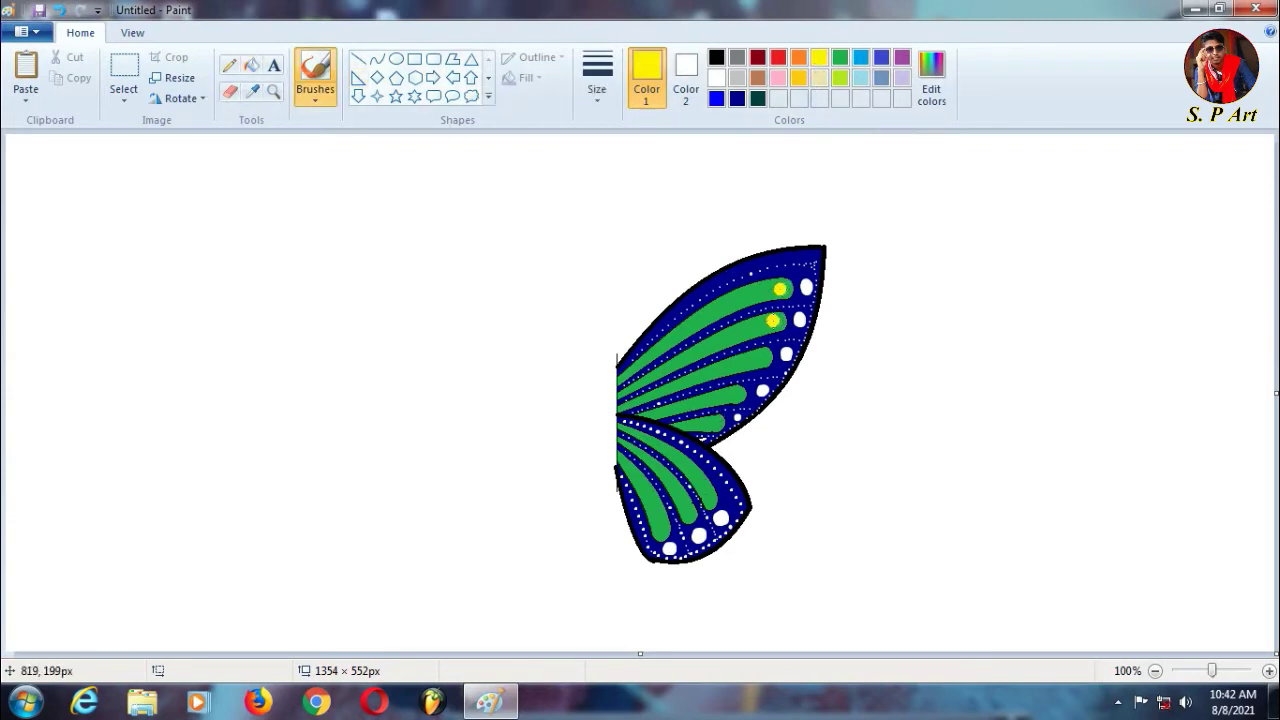
left_click(762, 358)
left_click(734, 395)
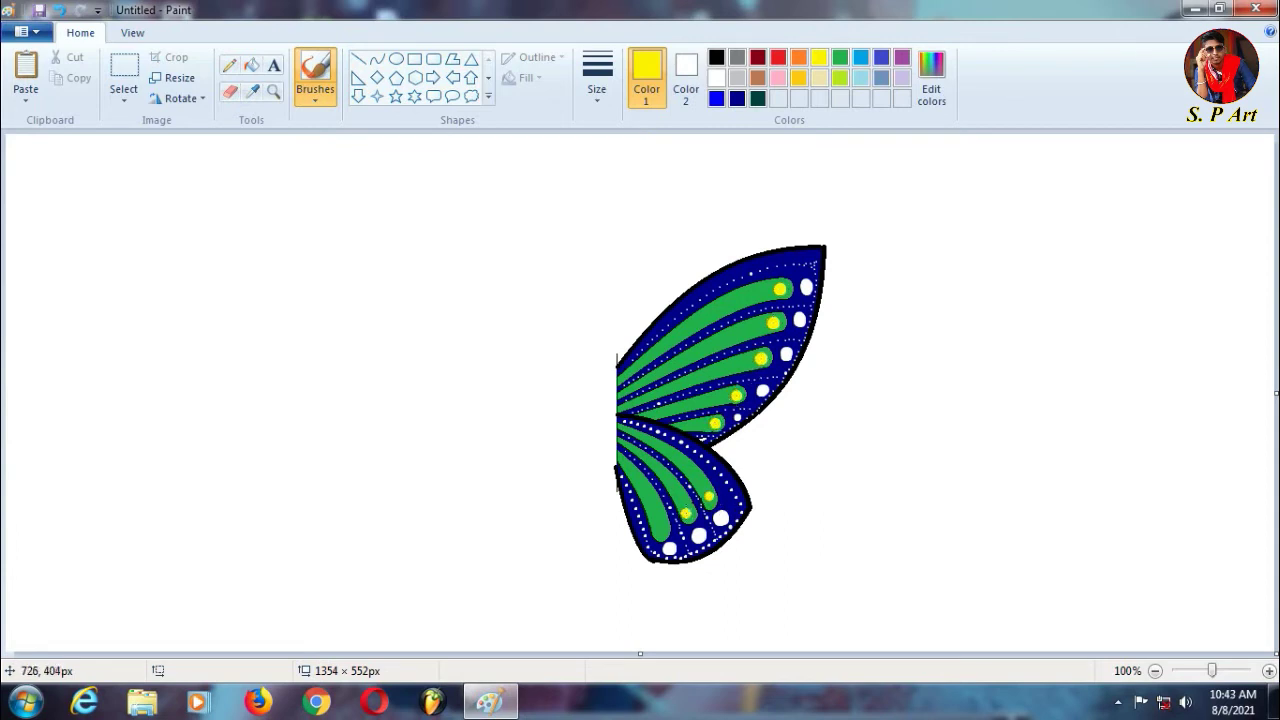
Step: Extend each yellow dot into a teardrop pointing towards the wing base, using the pencil in yellow at 300% zoom
left_click(132, 33)
left_click(26, 76)
left_click(26, 76)
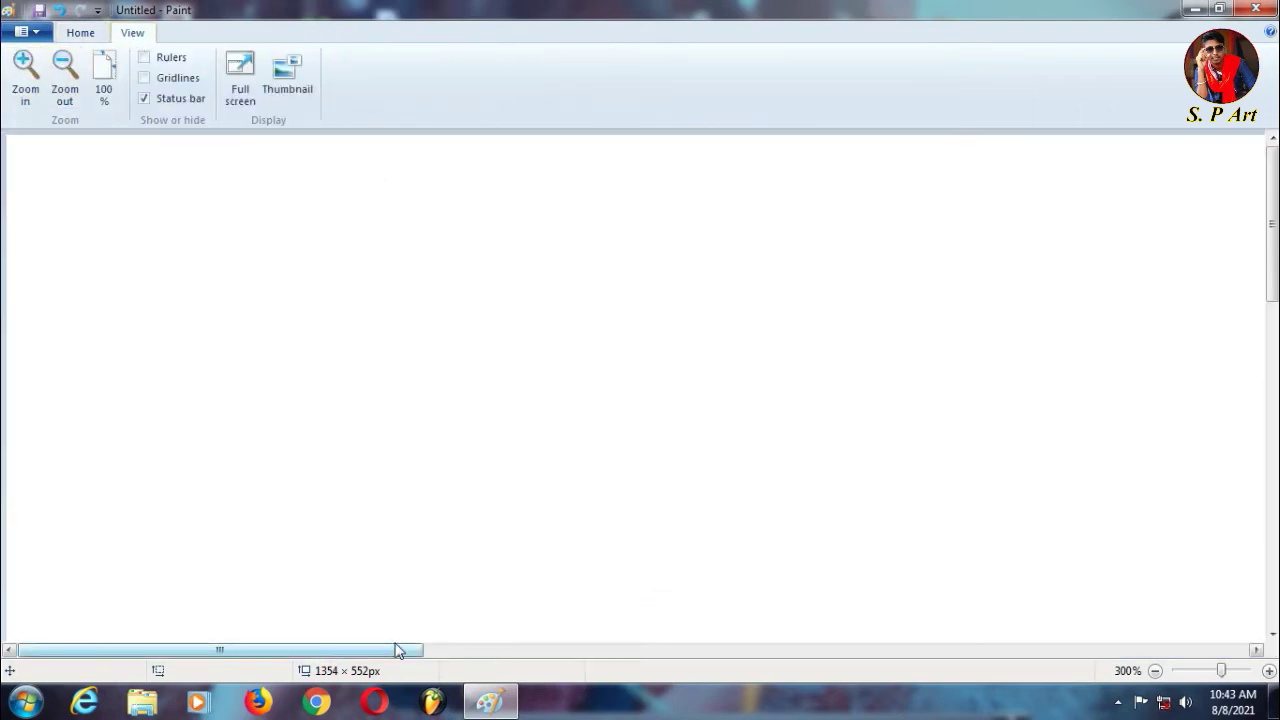
left_click_drag(397, 650, 964, 652)
left_click_drag(1277, 205, 1277, 301)
left_click(80, 32)
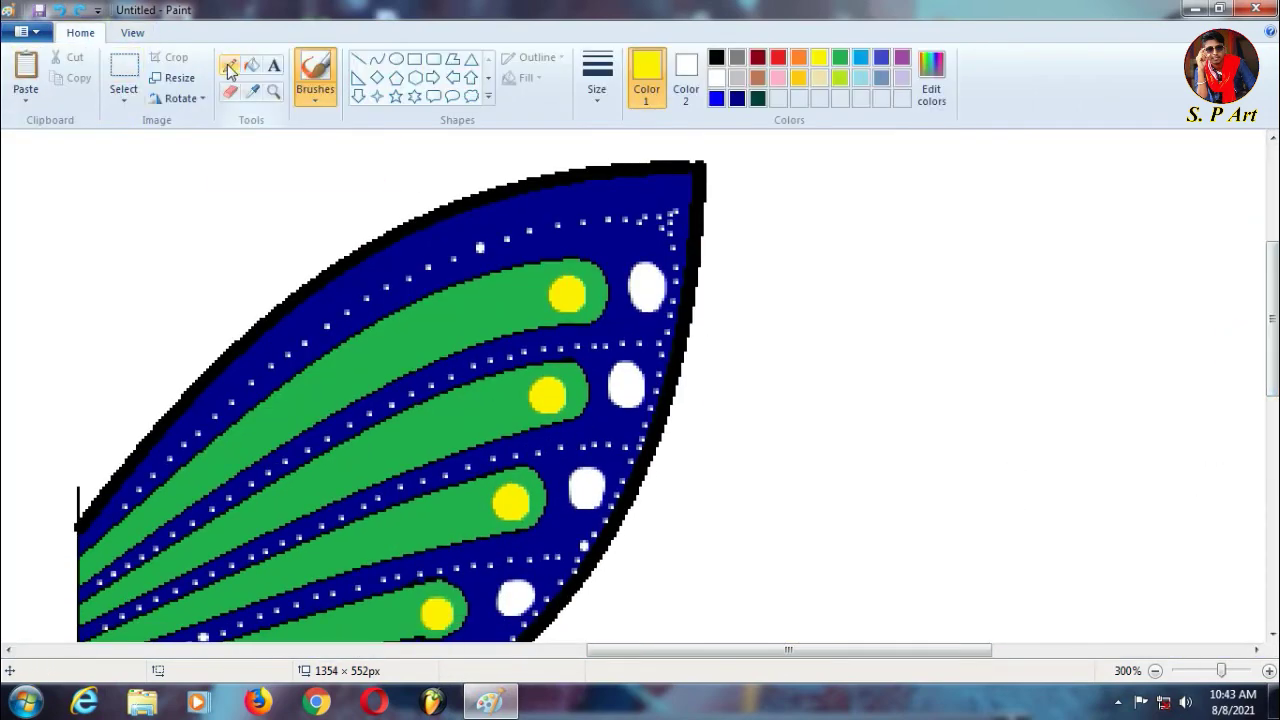
left_click(229, 64)
mouse_move(510, 302)
left_mouse_down()
mouse_move(553, 292)
mouse_move(505, 301)
mouse_move(559, 303)
mouse_move(528, 300)
left_mouse_up()
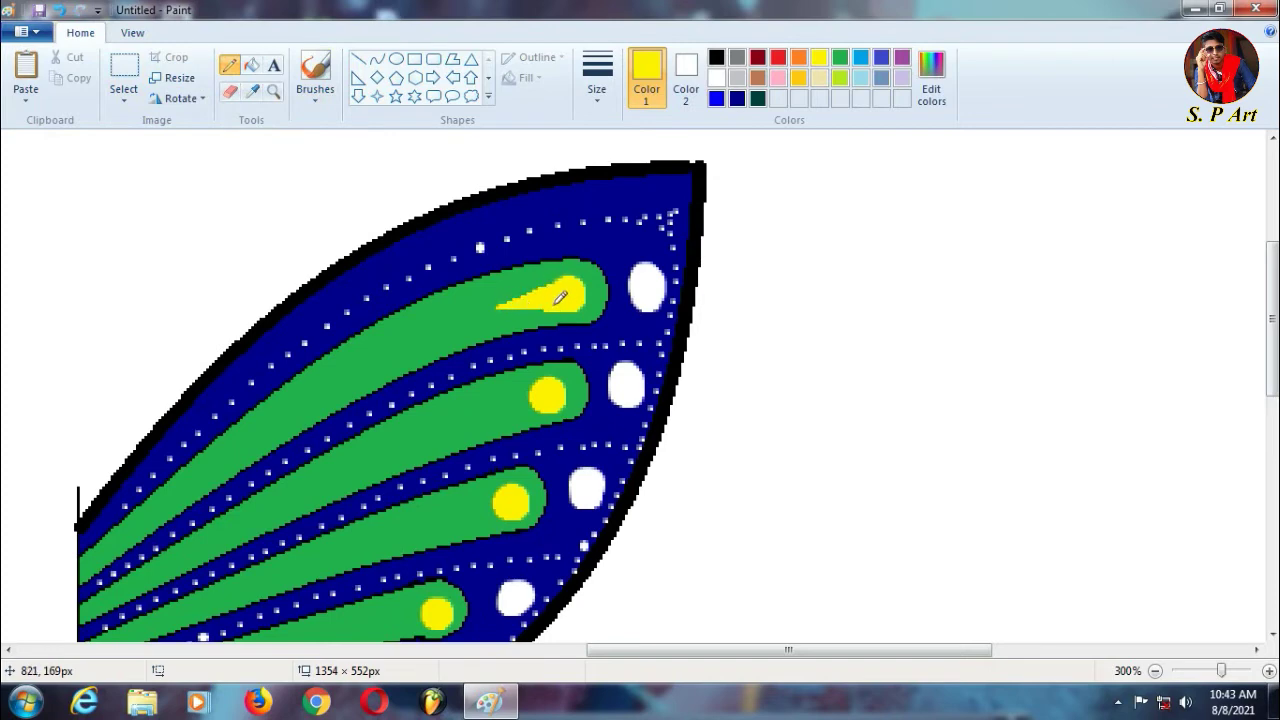
mouse_move(497, 405)
left_mouse_down()
mouse_move(540, 398)
mouse_move(505, 404)
mouse_move(530, 390)
left_mouse_up()
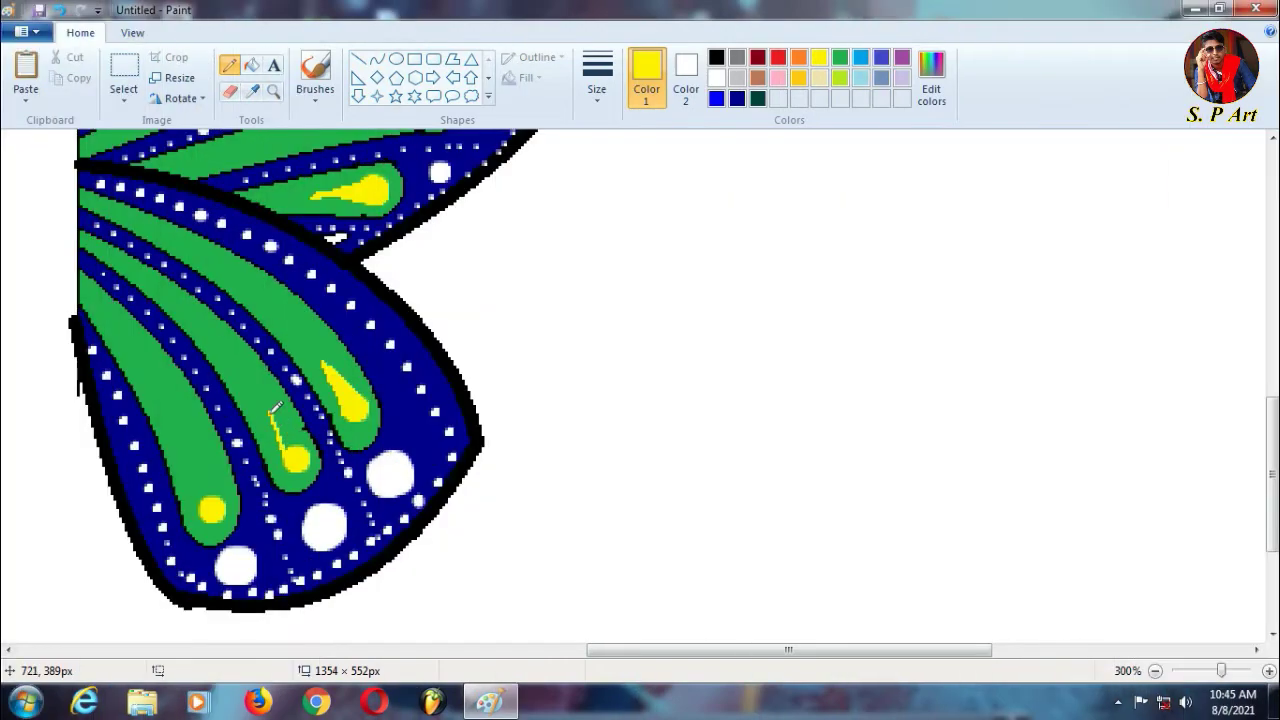
left_click_drag(278, 426, 296, 440)
mouse_move(191, 455)
left_mouse_down()
mouse_move(203, 511)
mouse_move(200, 468)
mouse_move(217, 501)
mouse_move(203, 477)
left_mouse_up()
Step: Place a round black dot in the wide end of each of the upper wing's five yellow teardrops
scroll(552, 427, "up", 3)
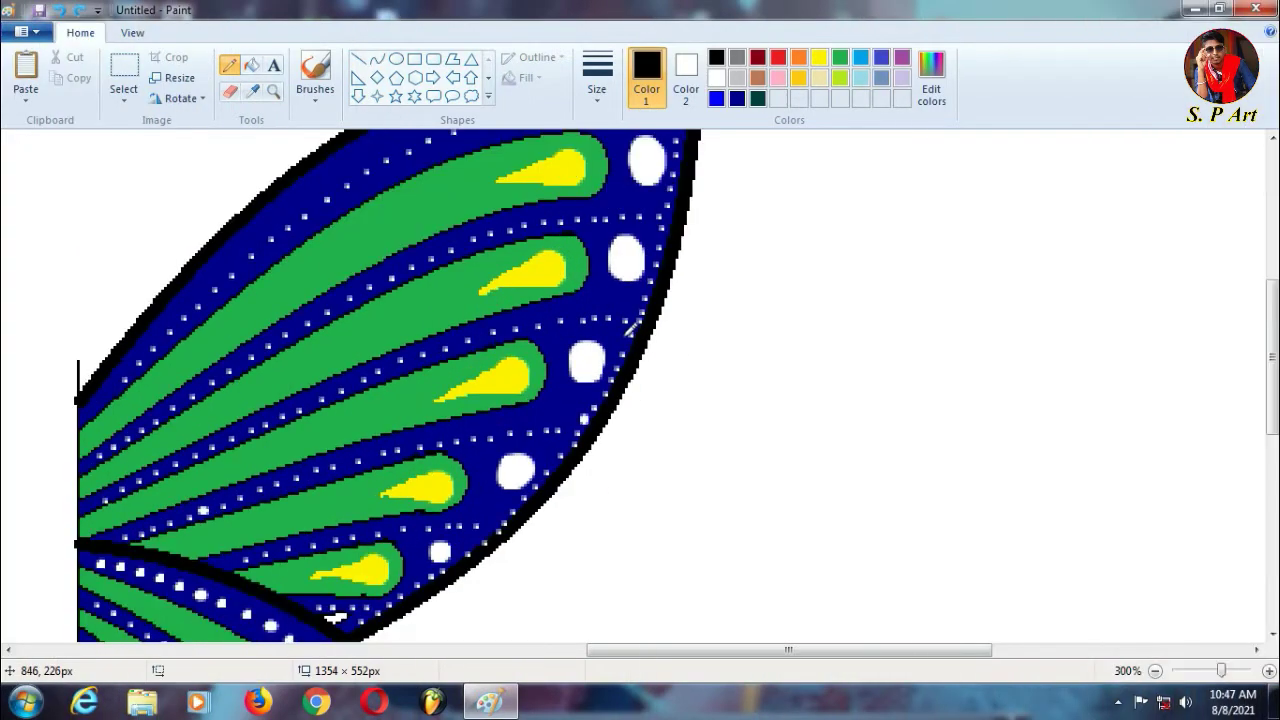
left_click(567, 170)
left_click(547, 273)
key("ctrl+z")
left_click(550, 269)
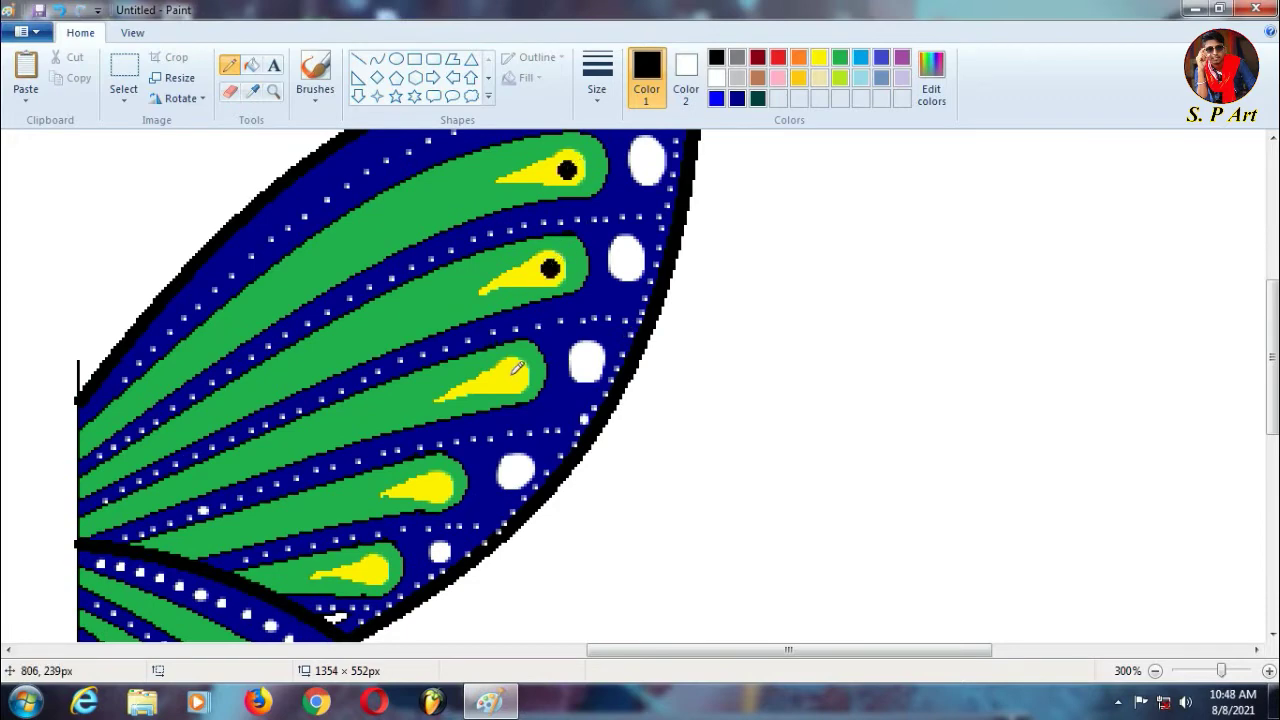
left_click(511, 375)
left_click(437, 488)
left_click(372, 571)
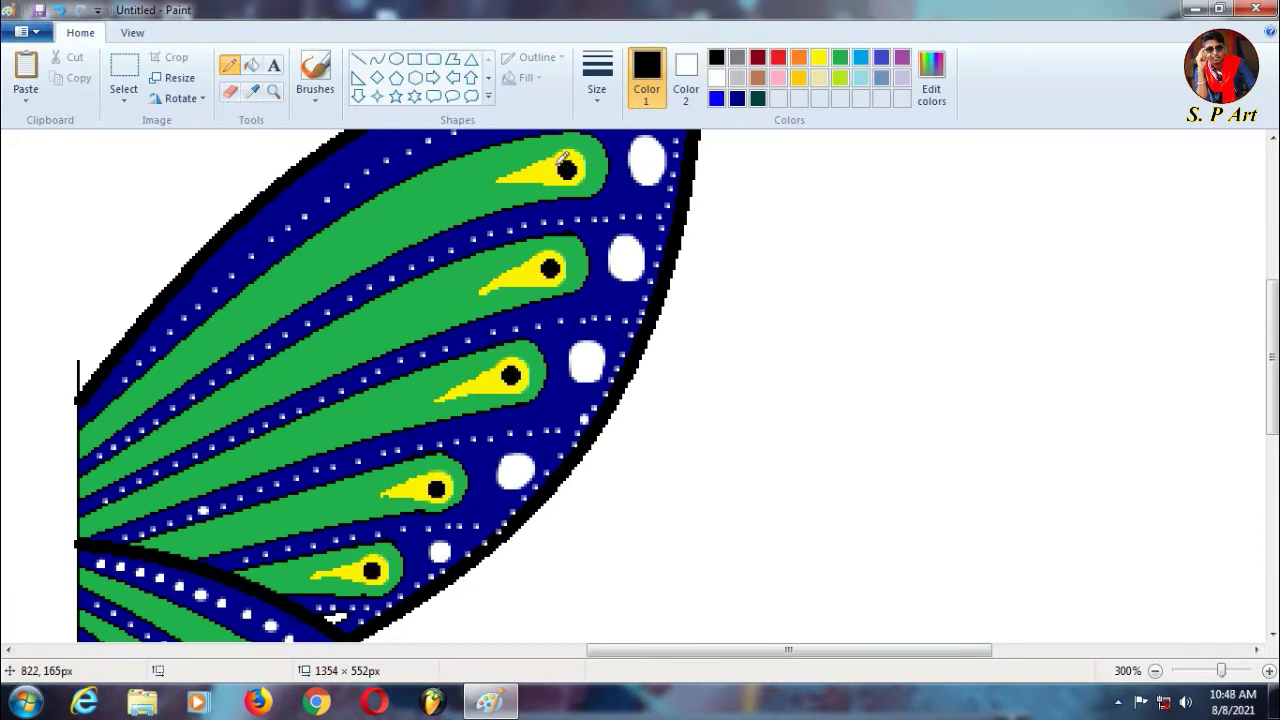
Step: Place round black dots in the wide ends of the lower wing's yellow teardrops
left_click(556, 168)
scroll(500, 300, "down", 3)
left_click(355, 284)
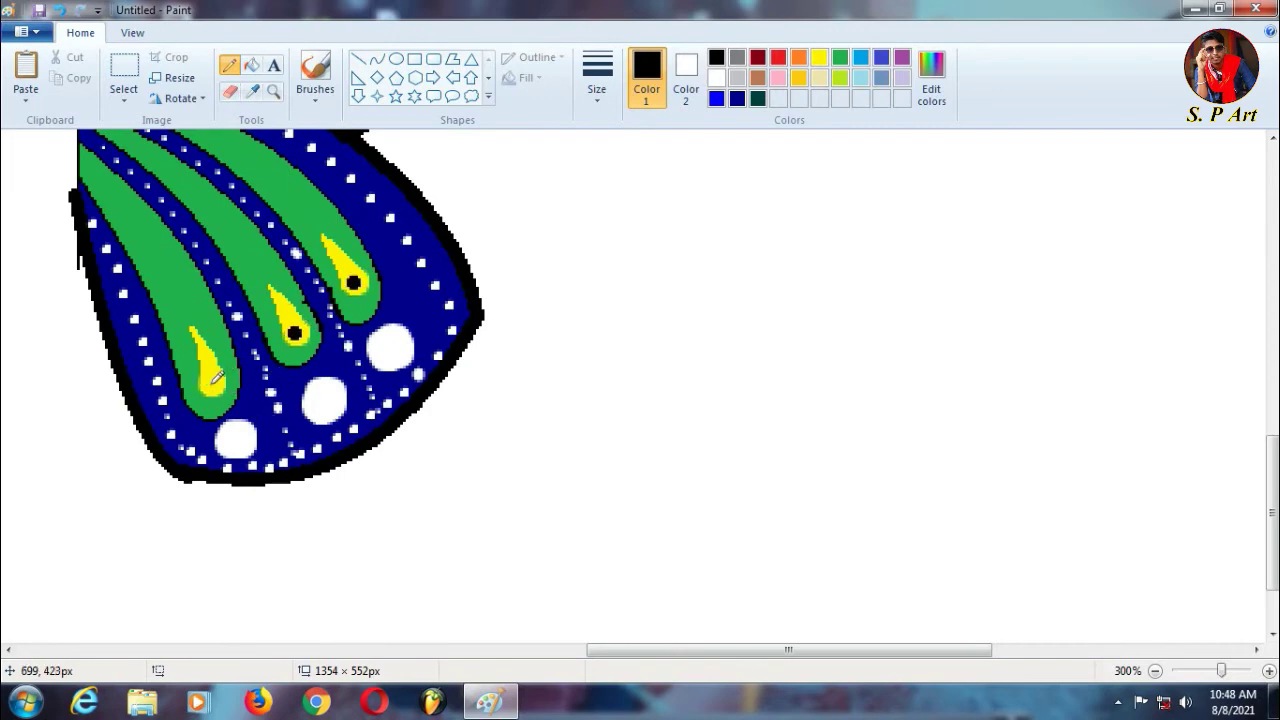
Step: Add a tiny black dot beside the larger black one in every yellow teardrop of both wings, and return to 100% zoom
scroll(468, 222, "up", 5)
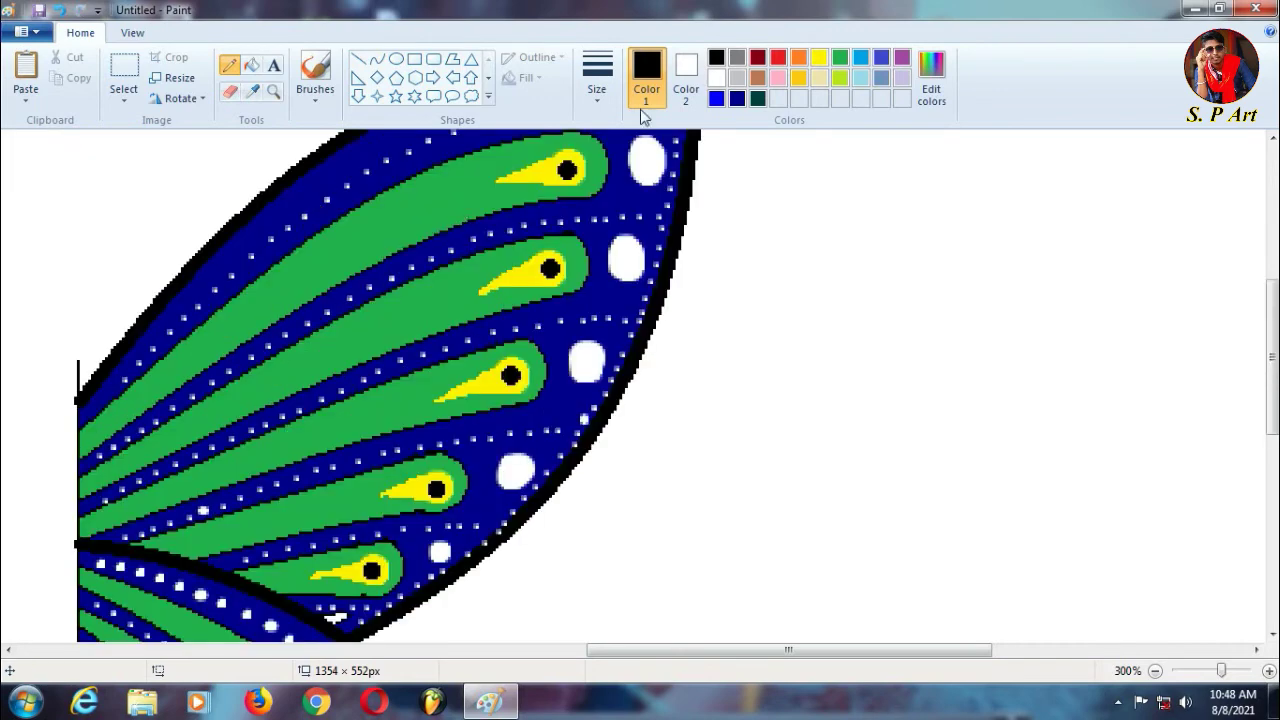
left_click(549, 172)
scroll(354, 567, "down", 5)
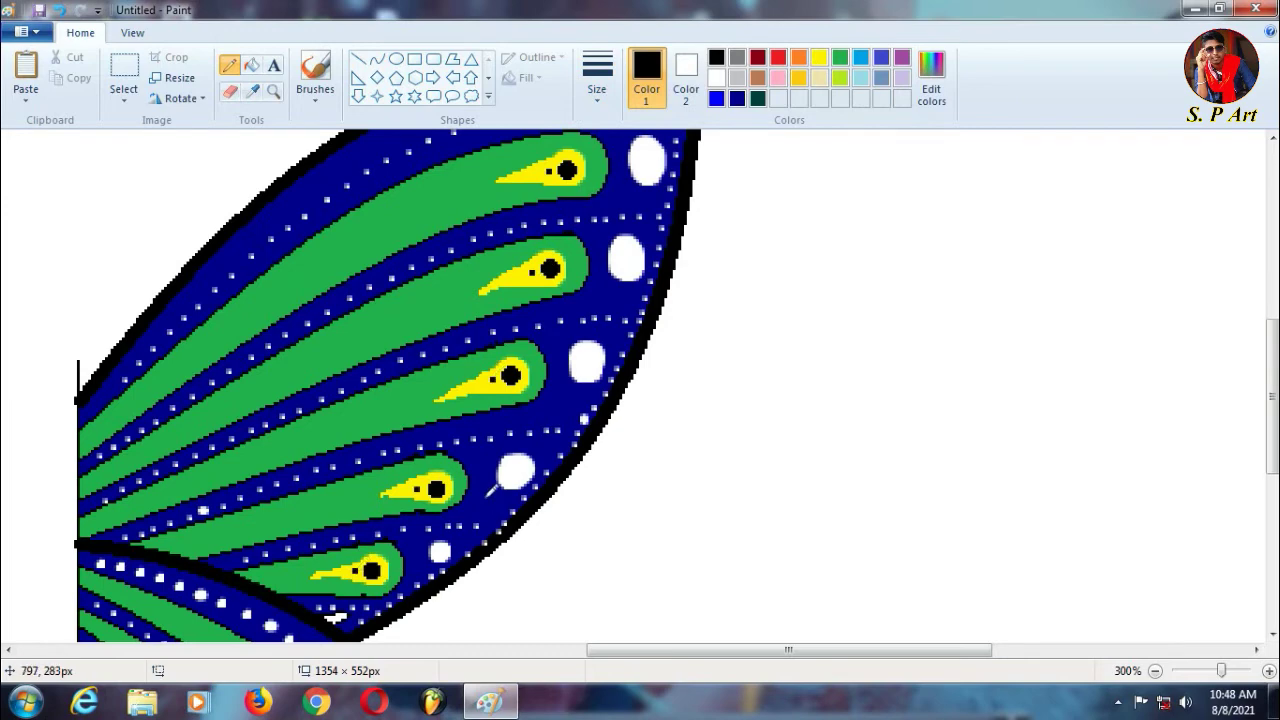
left_click(289, 444)
left_click(207, 497)
left_click(132, 33)
left_click(65, 76)
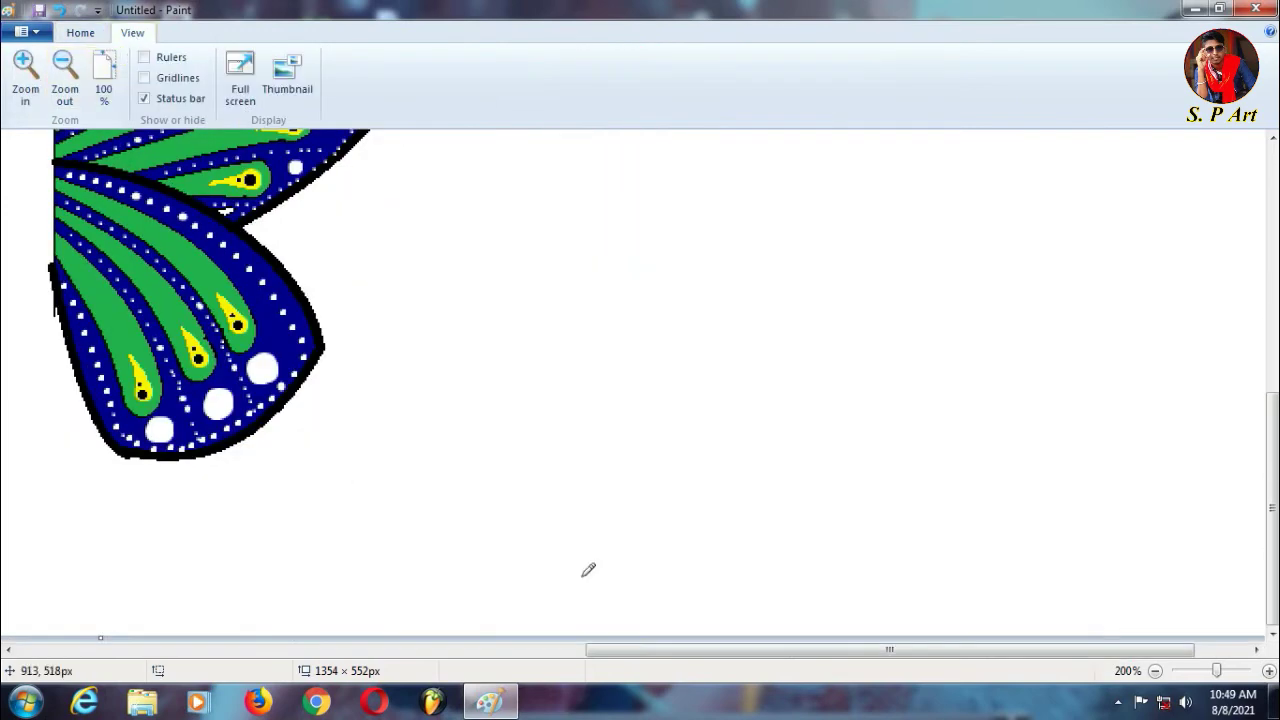
left_click_drag(672, 650, 580, 650)
scroll(560, 560, "up", 5)
left_click(65, 76)
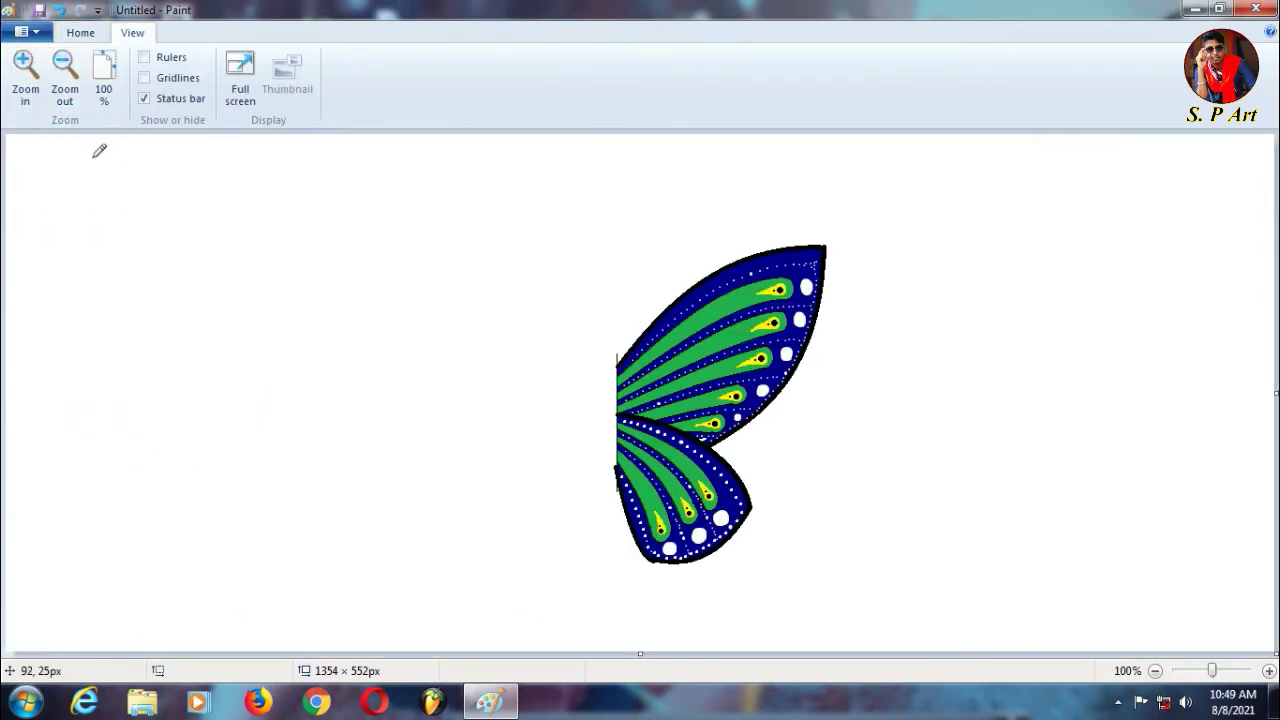
left_click(80, 32)
left_click(124, 78)
left_click_drag(566, 201, 844, 617)
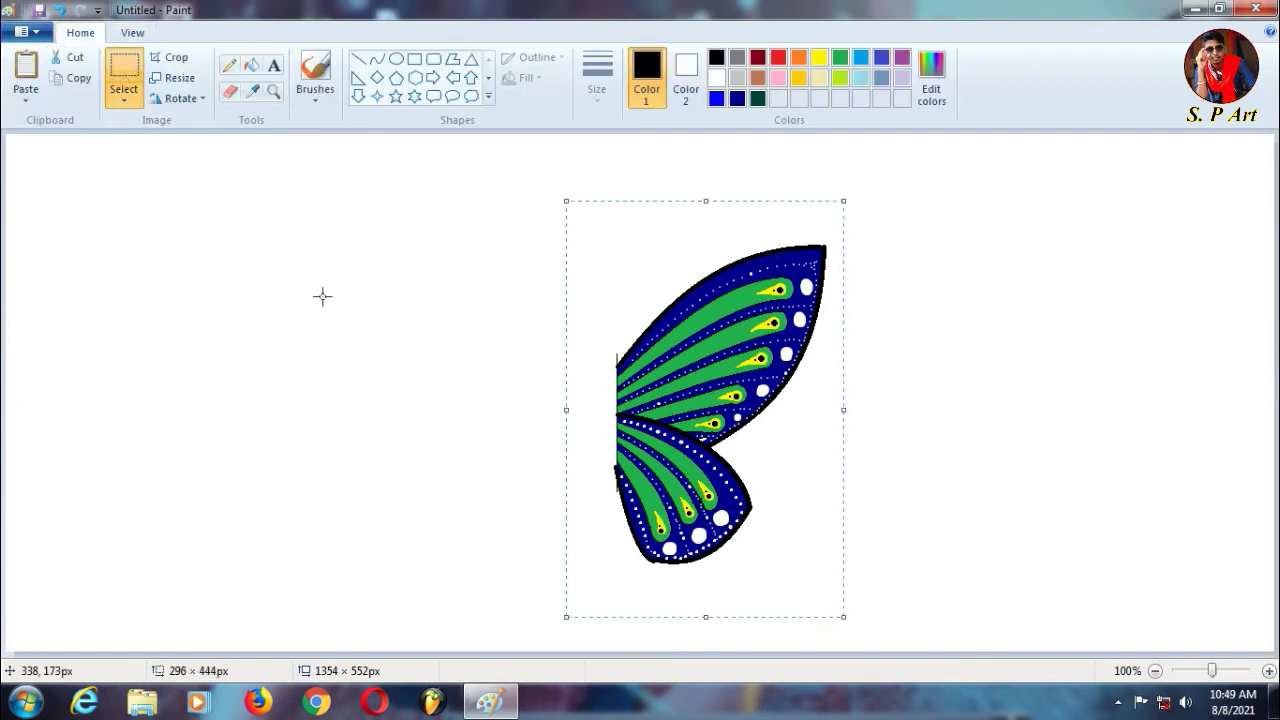
Step: Brush larger white dots along the dotted line that follows the upper and outer edges of the upper wing
left_click(230, 65)
left_click(315, 67)
left_click(717, 78)
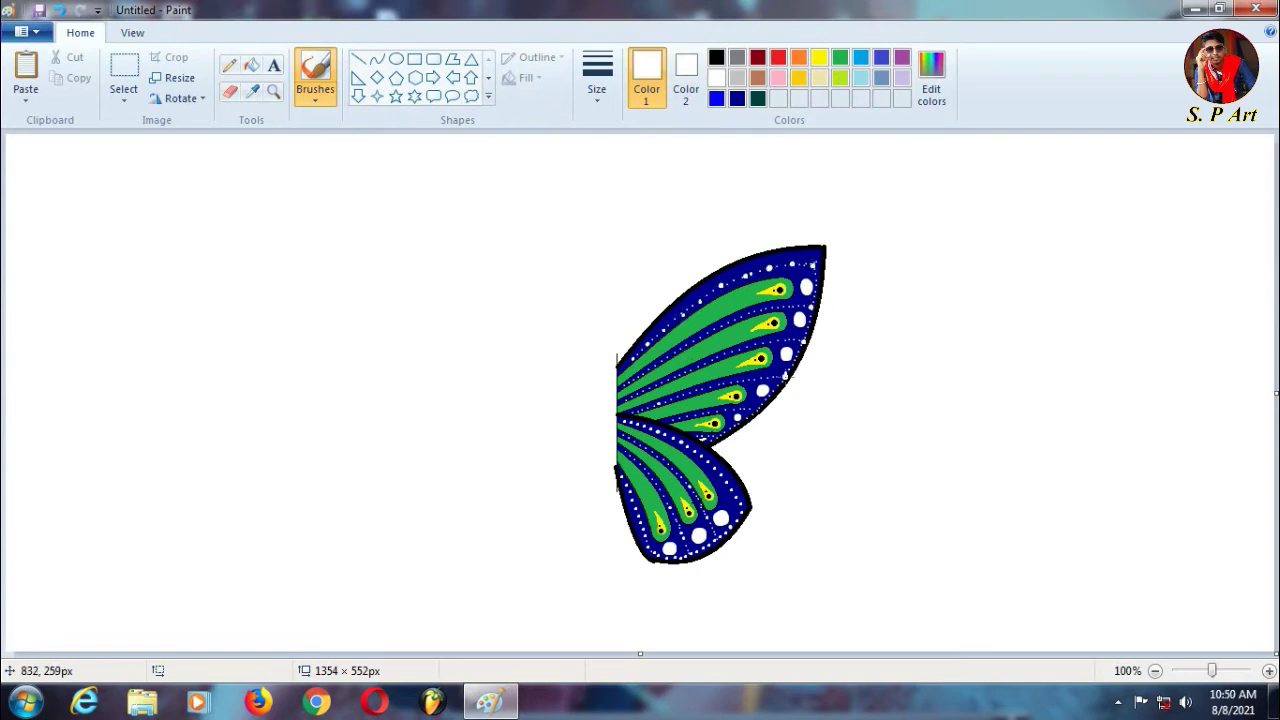
Step: Duplicate the finished pair of wings and flip the copy horizontally
left_click(124, 75)
left_click_drag(557, 220, 863, 626)
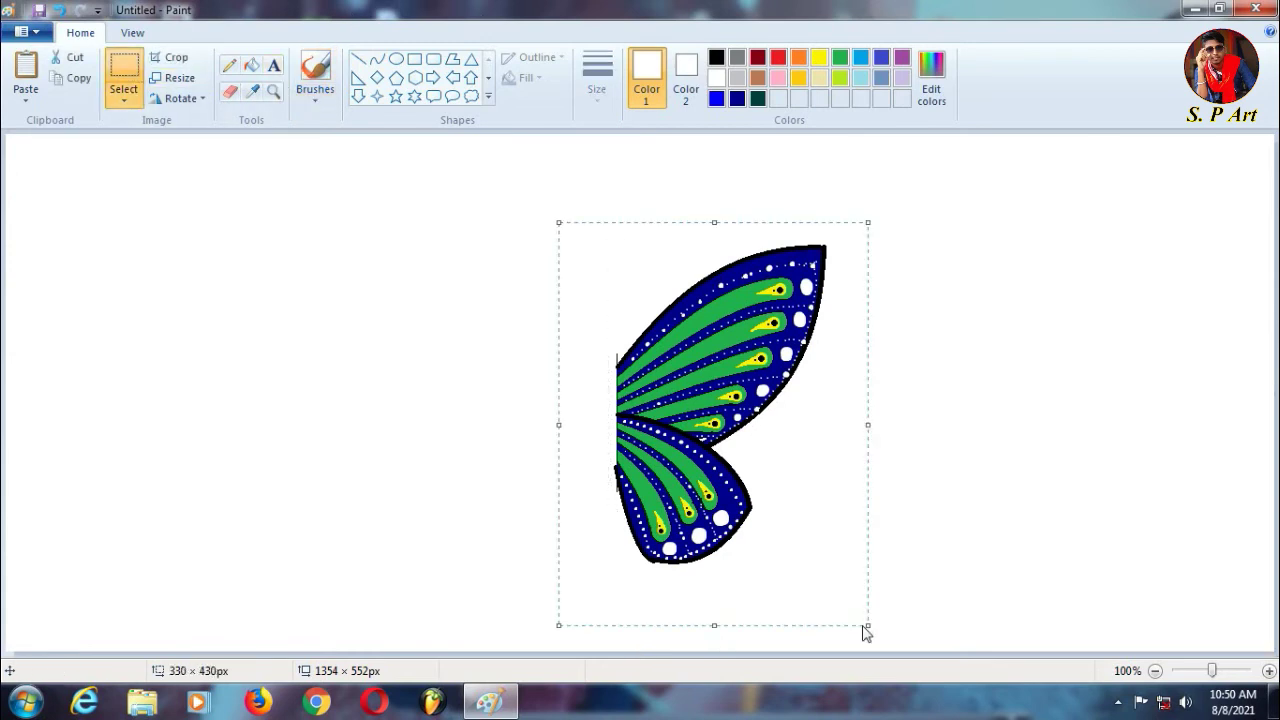
key("ctrl+c")
key("ctrl+v")
left_click(181, 98)
left_click(190, 203)
Step: Align the mirrored wings level with the originals on the opposite side, leaving a narrow gap between them for the body
left_click_drag(191, 315, 542, 404)
key("Down")
key("Down")
key("Right")
key("Up")
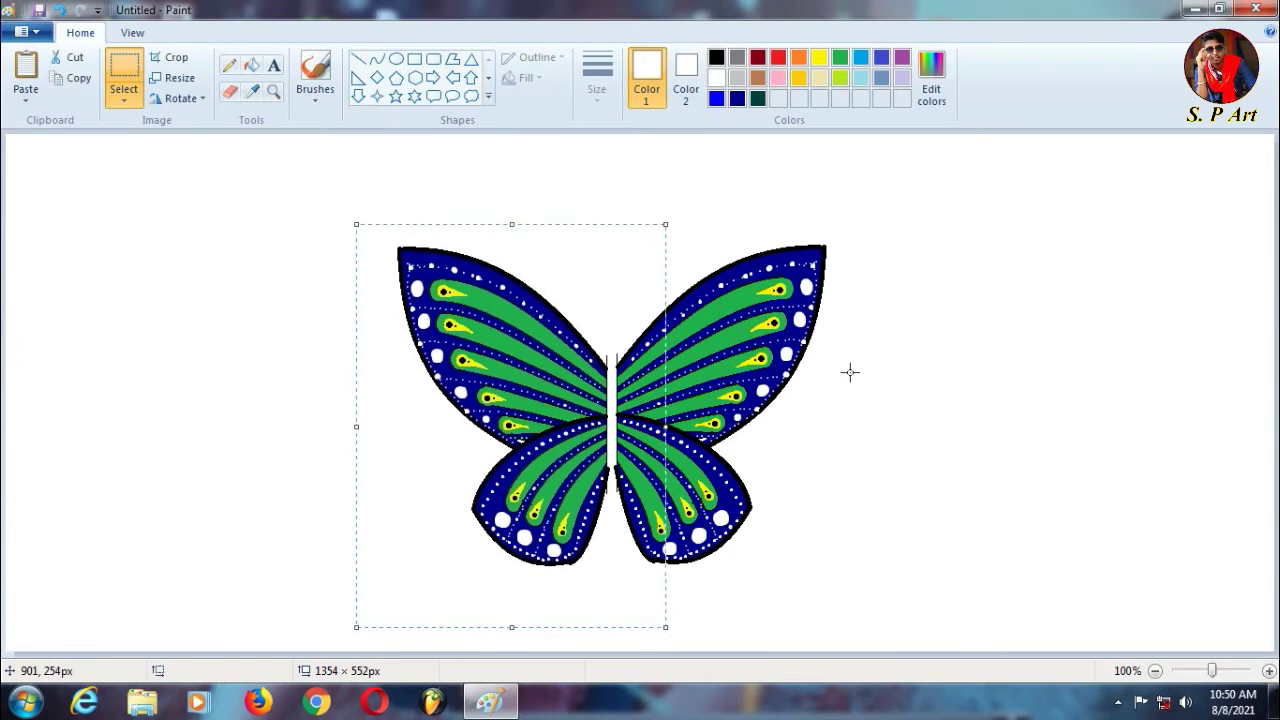
key("Down")
Step: Draw a tall, narrow black ellipse for the body in the empty area beside the butterfly
left_click(396, 59)
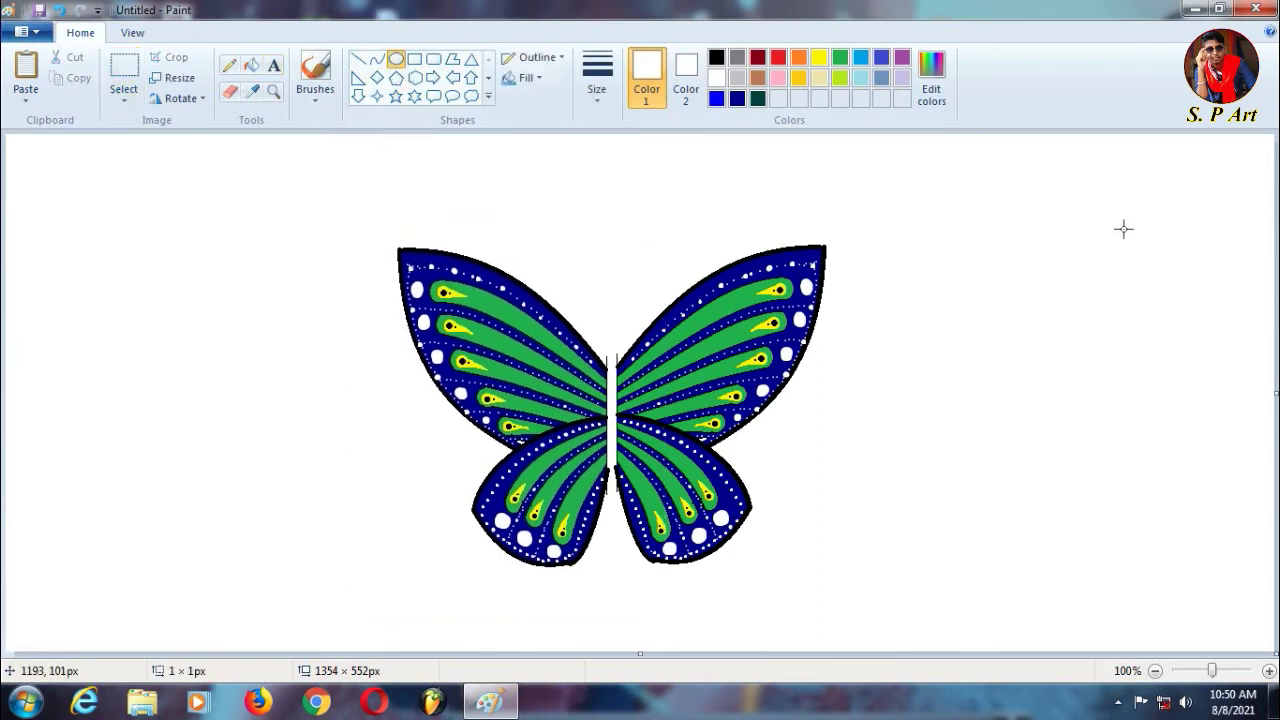
left_click(716, 57)
left_click_drag(1008, 266, 1027, 431)
left_click(1097, 368)
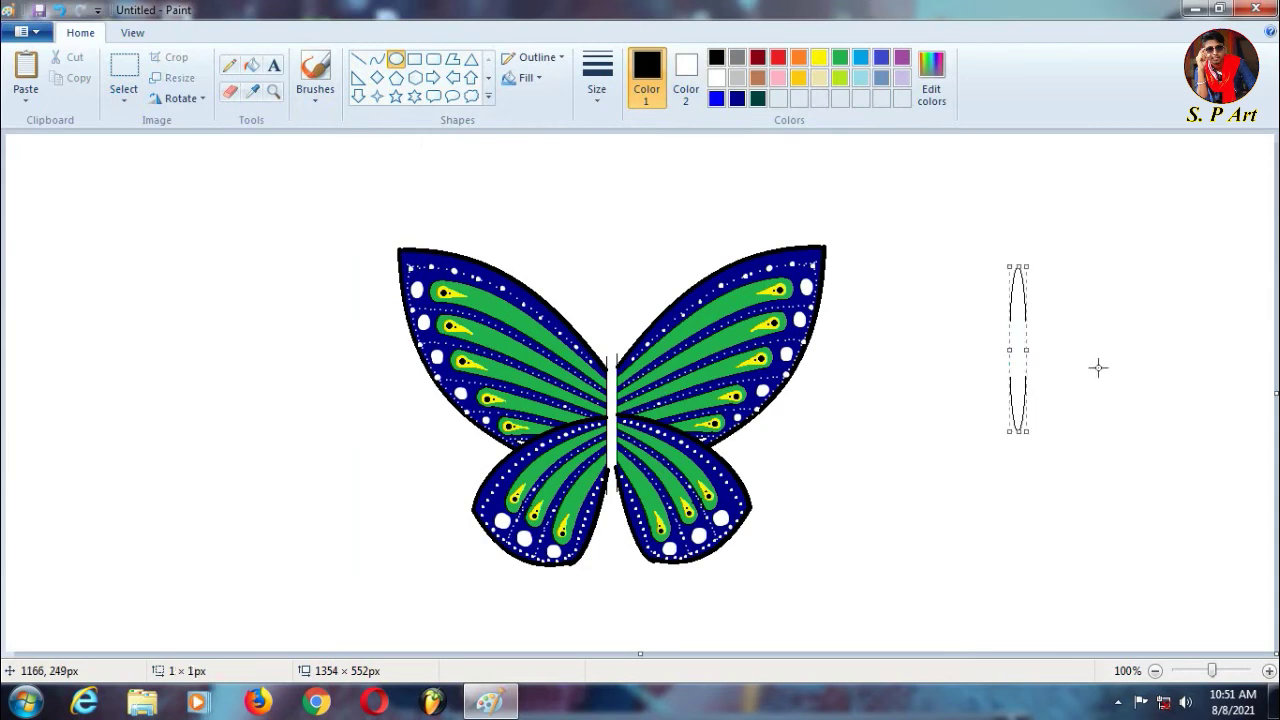
Step: Draw a small oval head on the upper end of the body and fill both shapes with black
mouse_move(1042, 229)
left_mouse_down()
mouse_move(1062, 255)
mouse_move(1017, 274)
left_mouse_up()
key("ctrl+z")
left_click(611, 199)
left_click(251, 65)
left_click(1018, 335)
left_click(1018, 258)
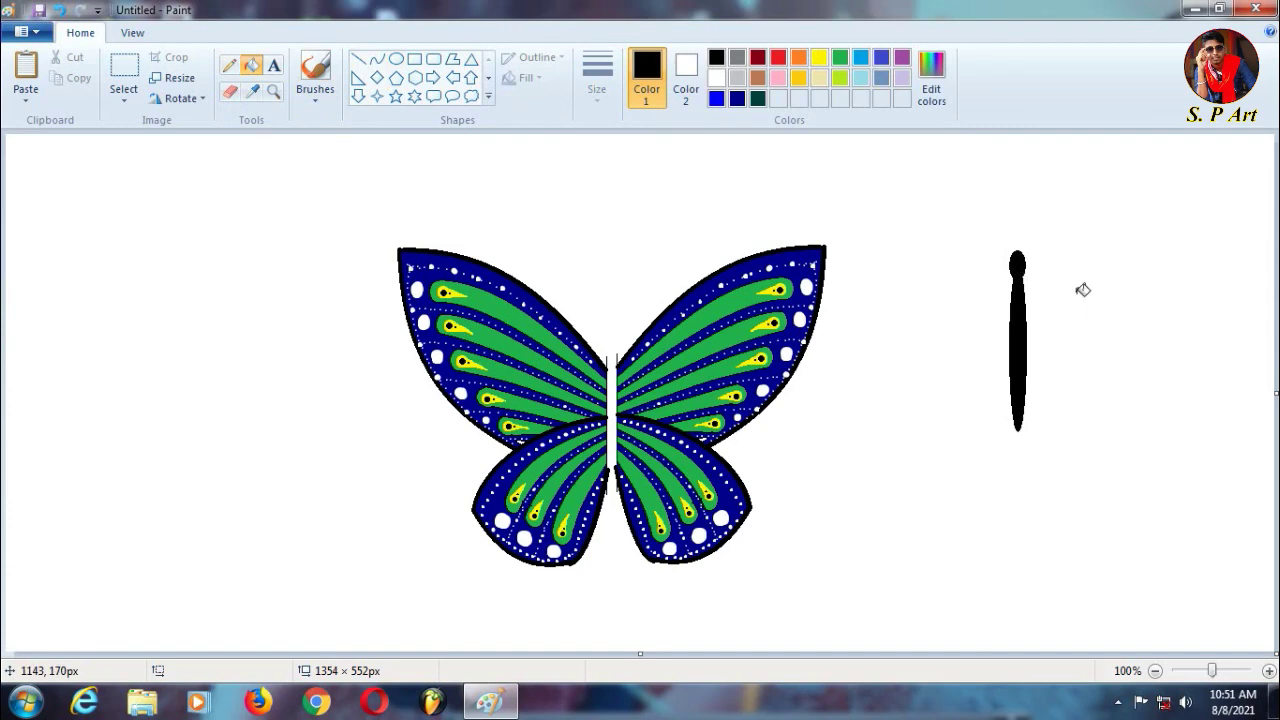
Step: Move the black body with its head into the gap between the two pairs of wings
left_click(125, 76)
left_click_drag(950, 203, 1100, 557)
left_click_drag(1033, 401, 861, 487)
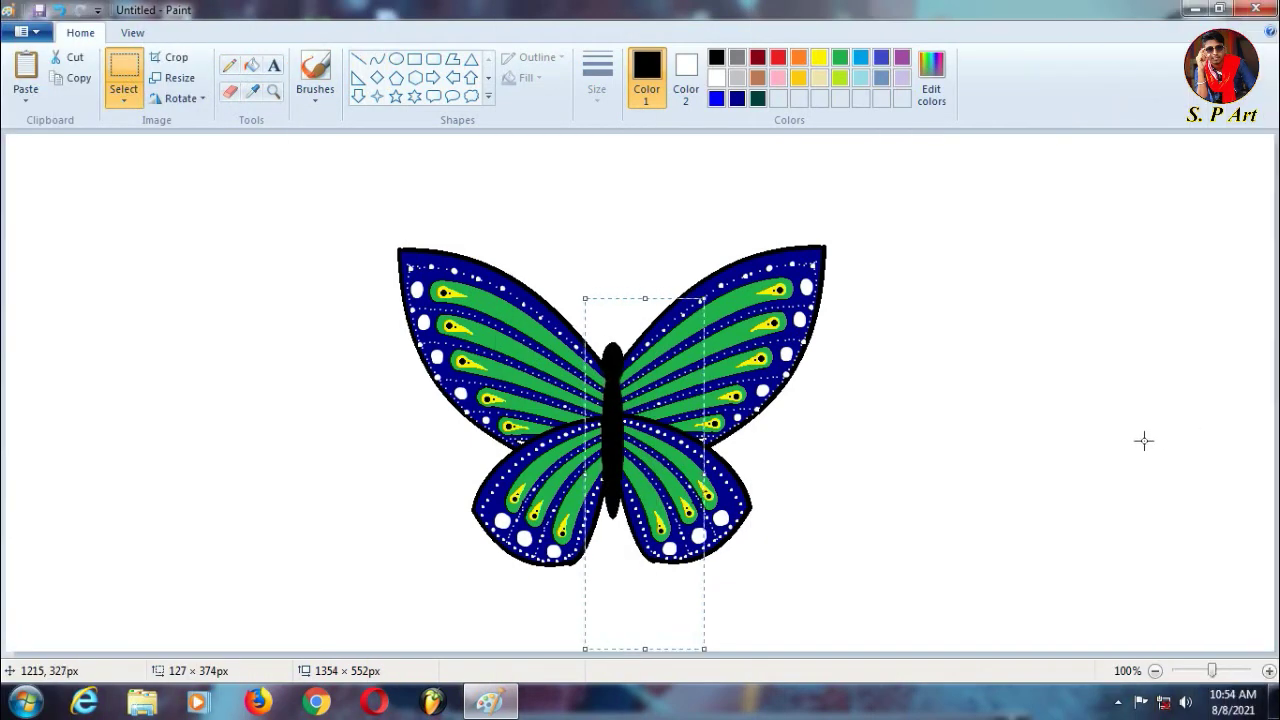
Step: Draw a black curved antenna rising from the head and bending outwards over the original wings
left_click(376, 59)
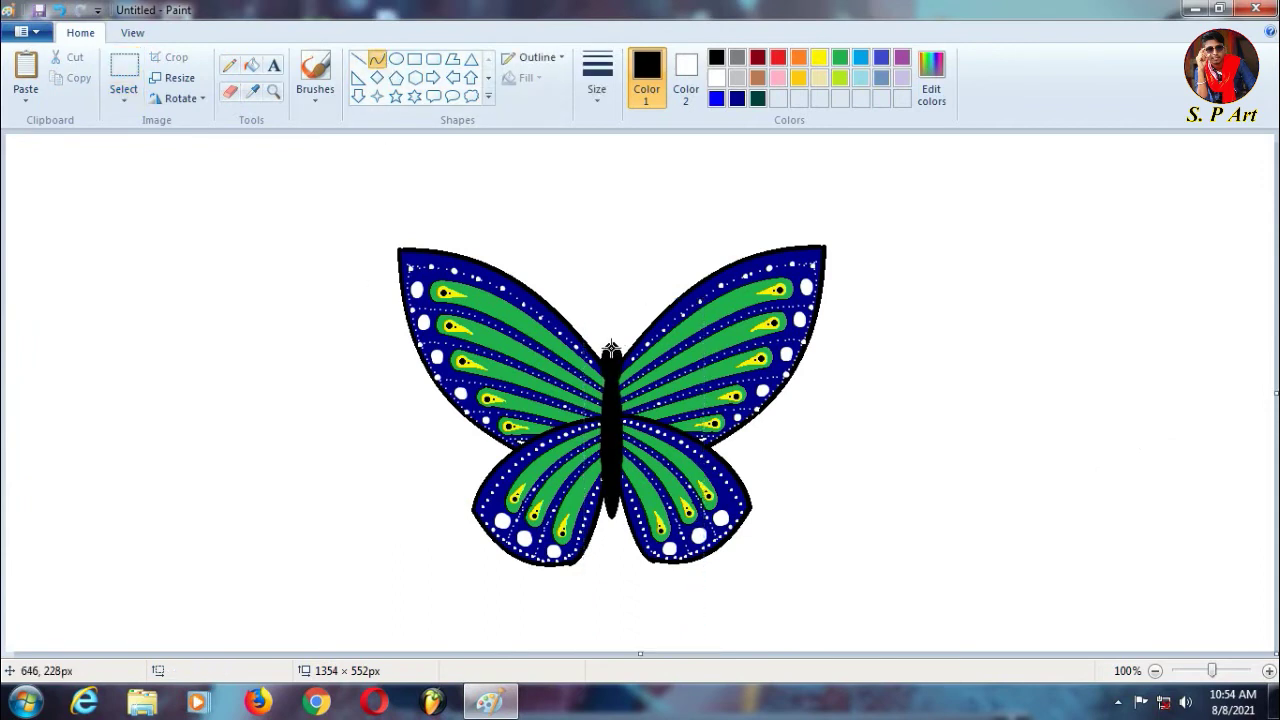
left_click_drag(616, 346, 670, 230)
left_click_drag(640, 285, 634, 246)
key("ctrl+z")
left_click_drag(615, 346, 672, 228)
mouse_move(640, 285)
left_mouse_down()
mouse_move(623, 277)
mouse_move(631, 237)
mouse_move(669, 197)
mouse_move(651, 291)
mouse_move(668, 243)
left_mouse_up()
Step: Duplicate the antenna, flip the copy horizontally and attach it to the head over the mirrored wings
left_click(124, 91)
left_click(172, 163)
key("ctrl+c")
key("ctrl+v")
left_click(181, 98)
left_click(184, 206)
left_click_drag(79, 244, 597, 306)
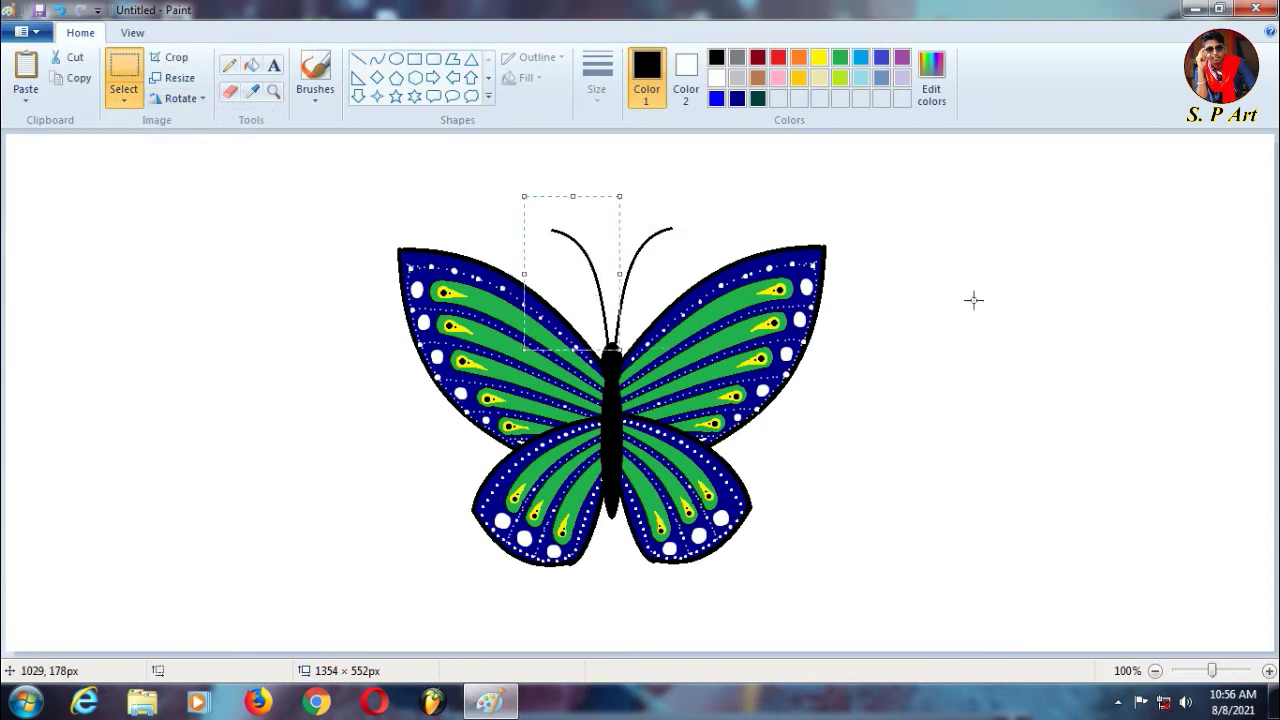
left_click(974, 300)
Step: Add a round black dot to the tip of each antenna
left_click(315, 70)
left_click_drag(550, 232, 551, 234)
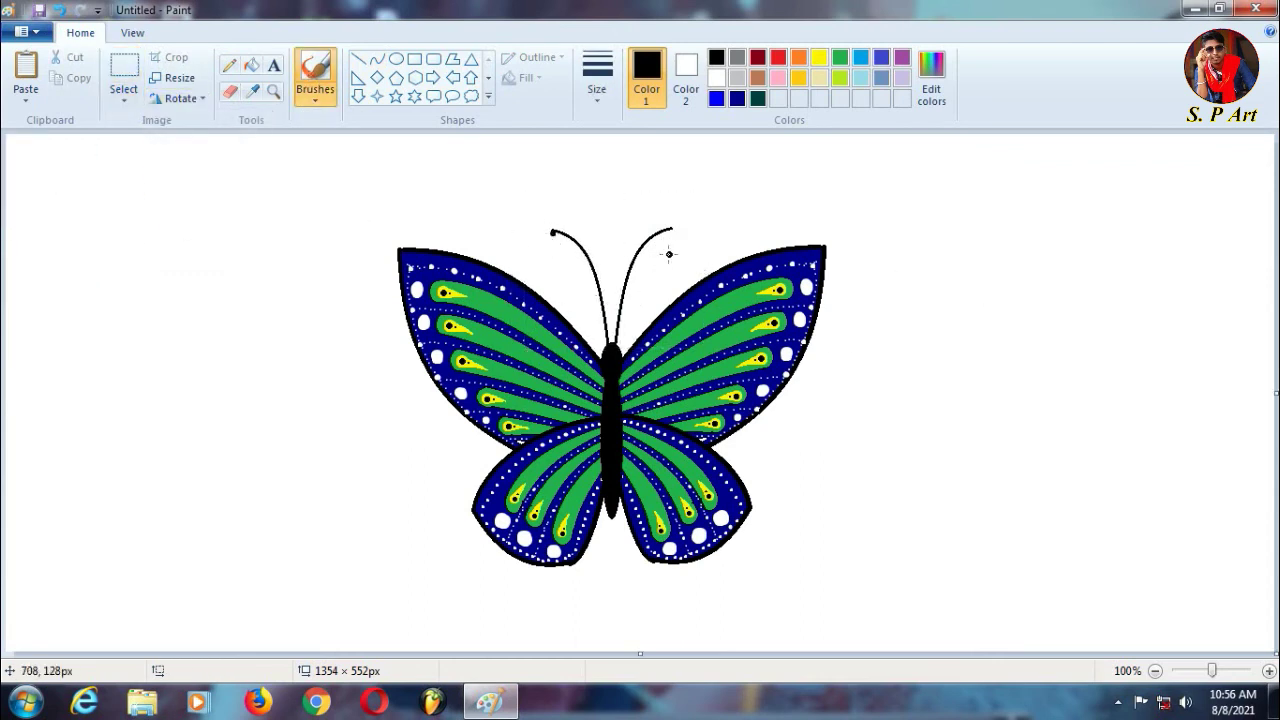
key("alt+h")
key("p")
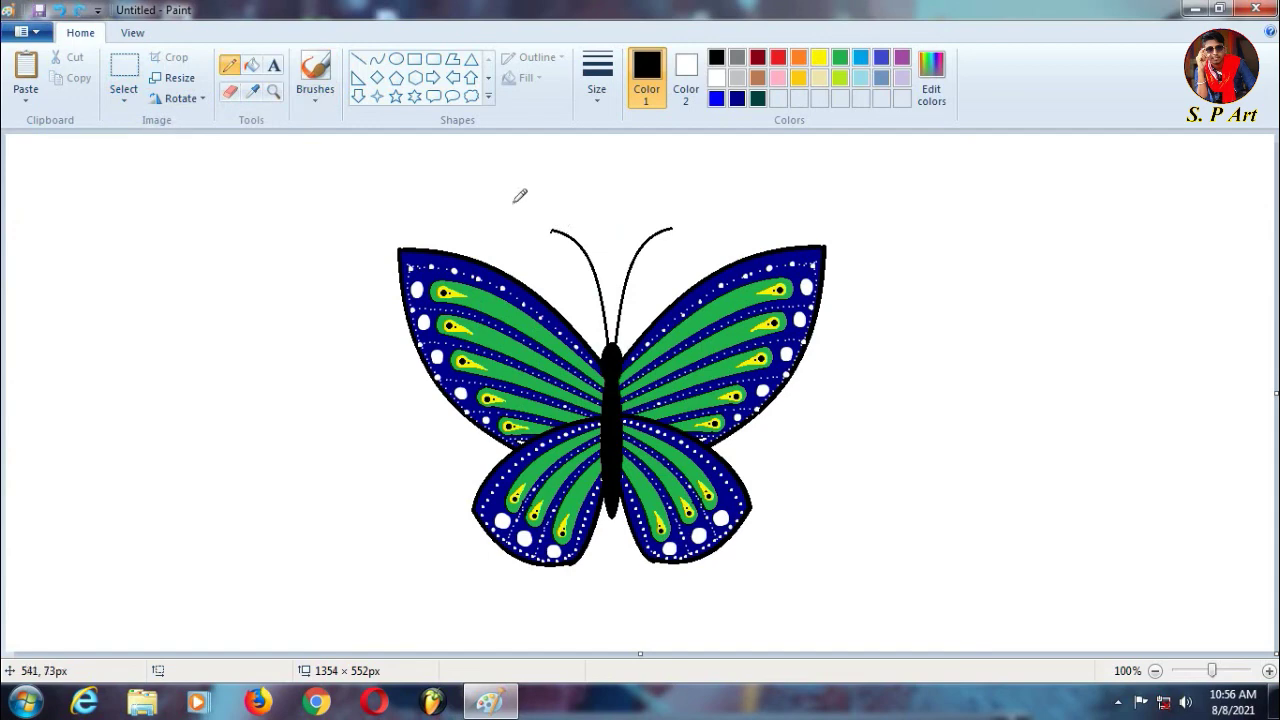
left_click(551, 232)
left_click(672, 230)
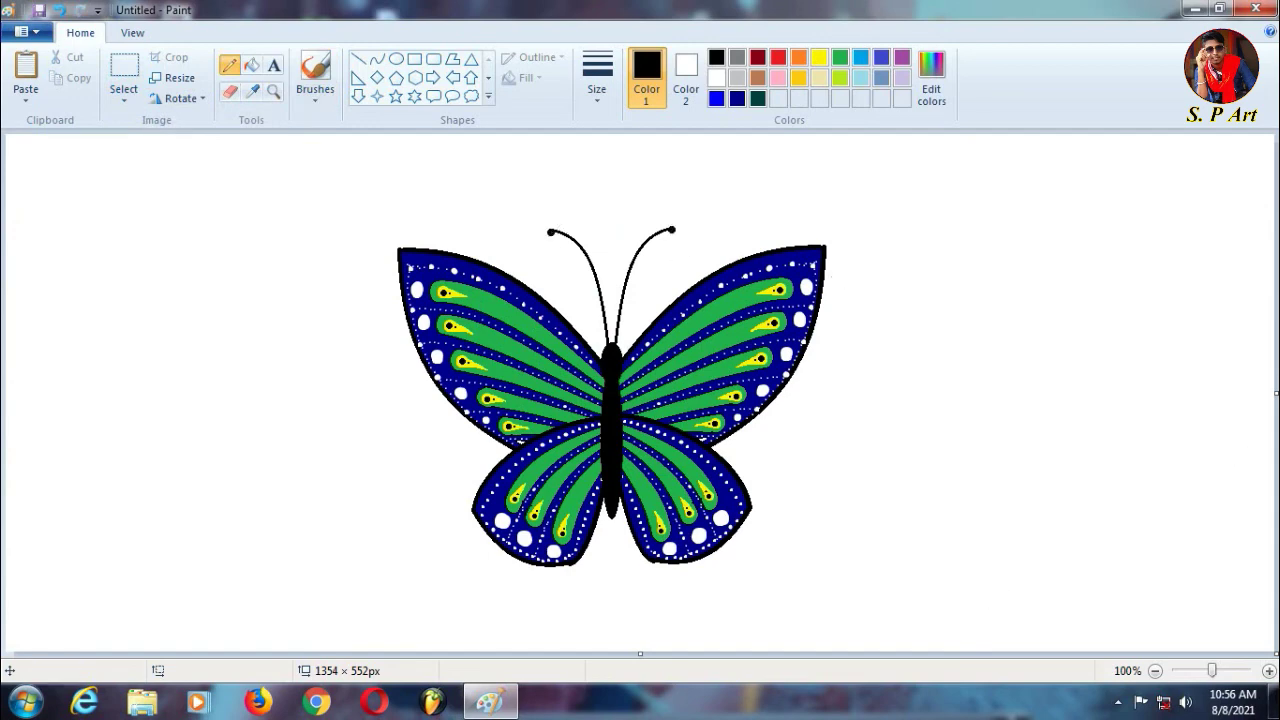